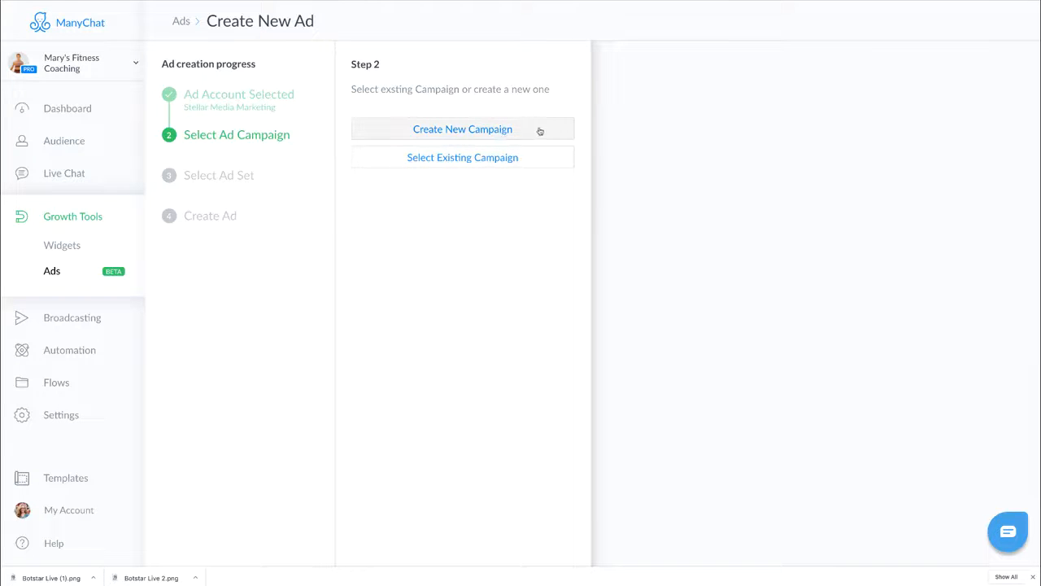
- Create a new Messages campaign named "5 day challenge" and continue to the ad set stage
click(503, 130)
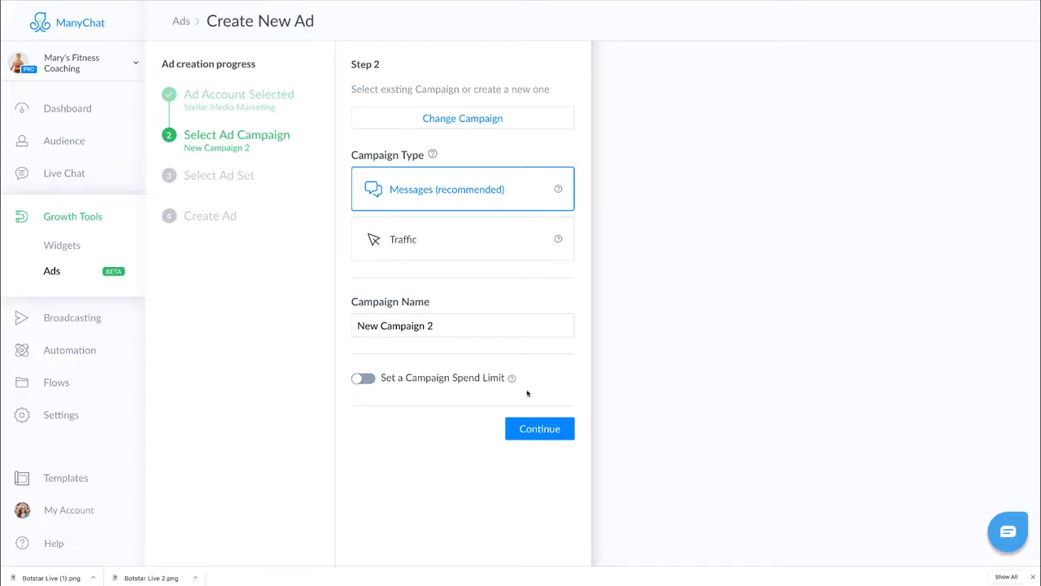
drag(447, 335, 328, 325)
text(5 day challenge)
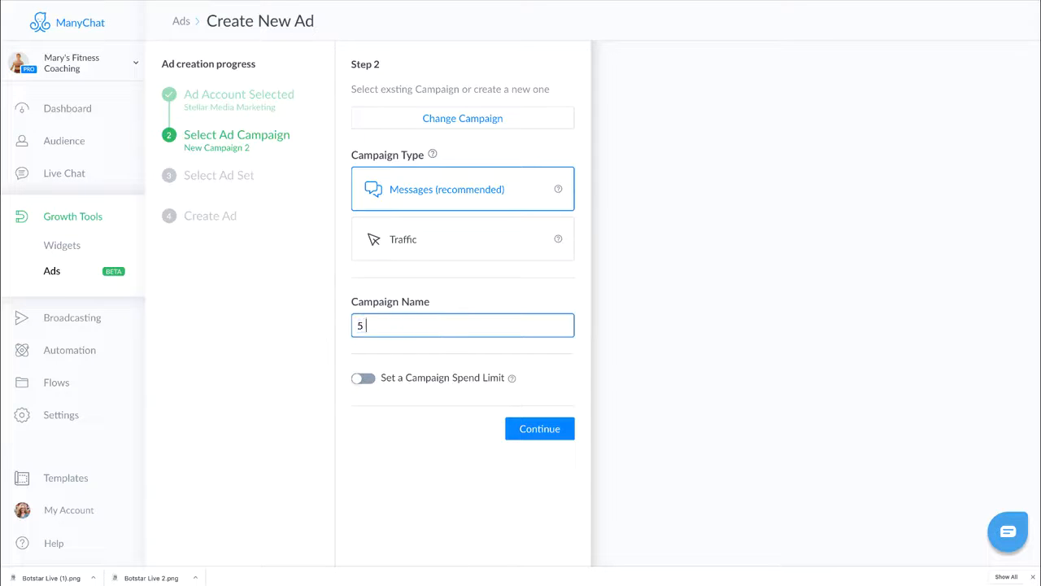
click(538, 435)
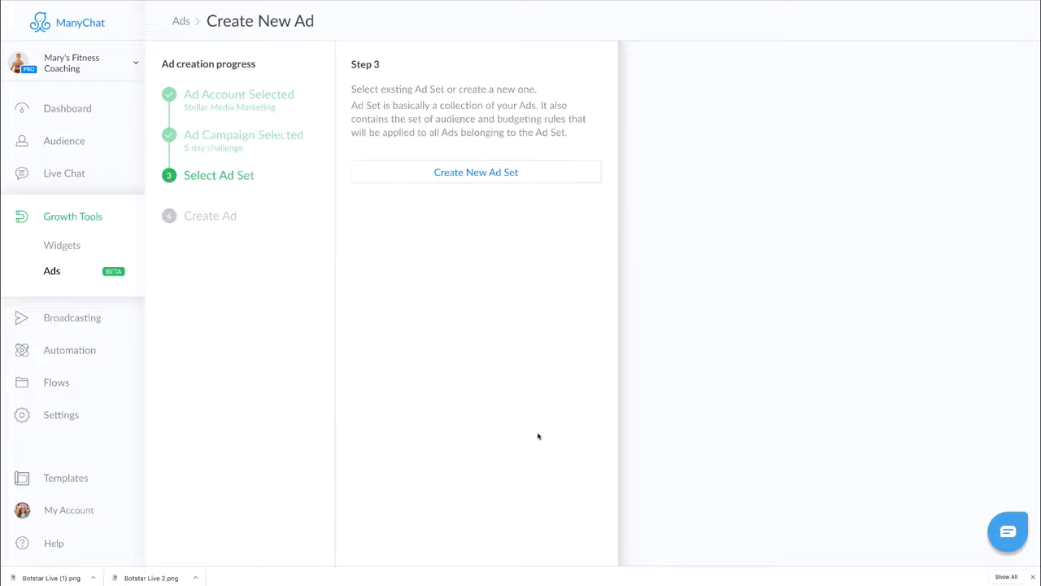
- Create a new ad set named "Fit People" with Click to Messenger as the message destination
click(504, 172)
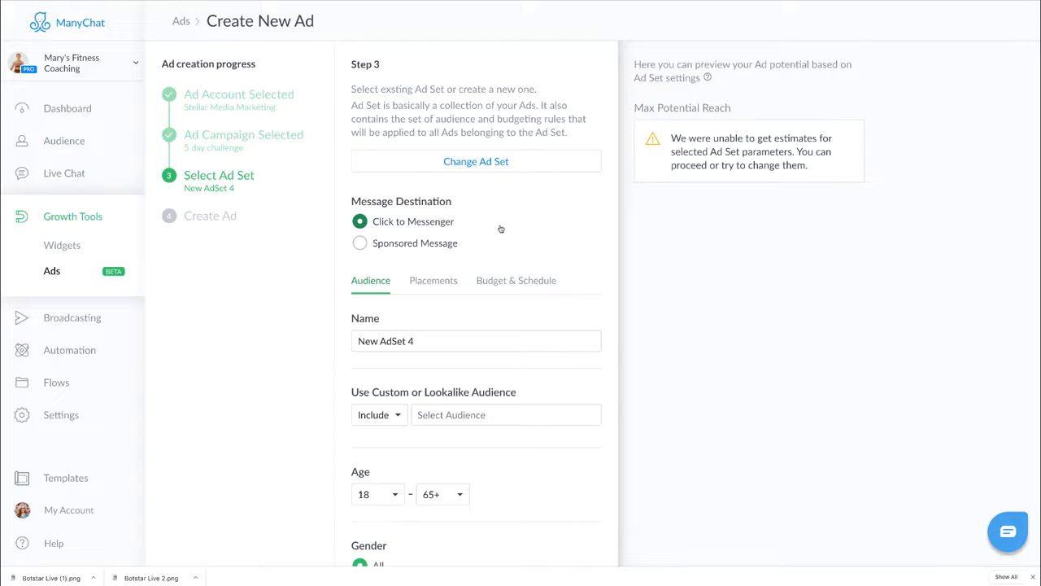
scroll(500, 228, down, 3)
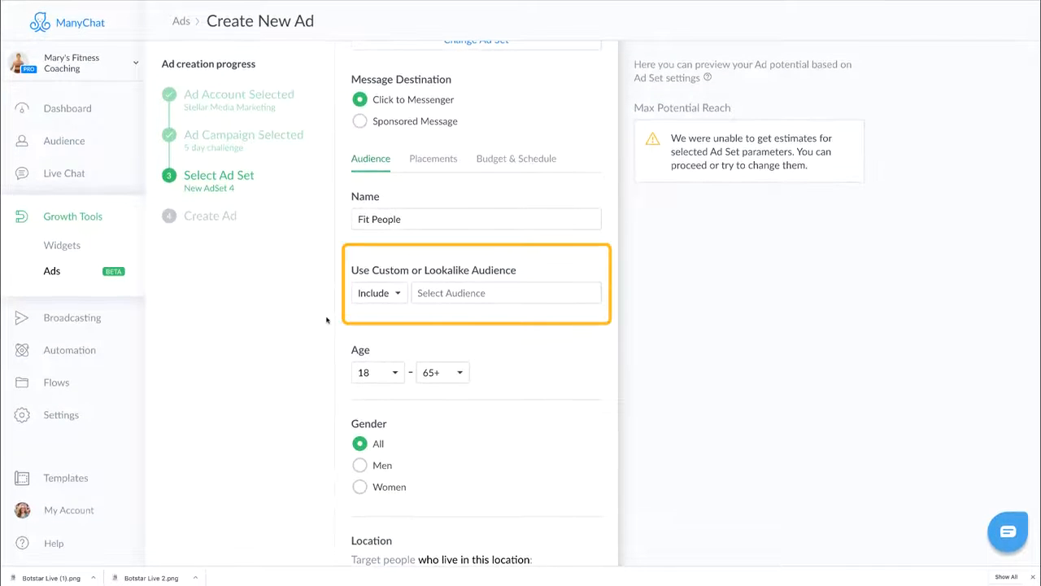
- View the include and exclude choices for custom or lookalike audiences, keeping Include
scroll(327, 319, down, 1)
click(377, 293)
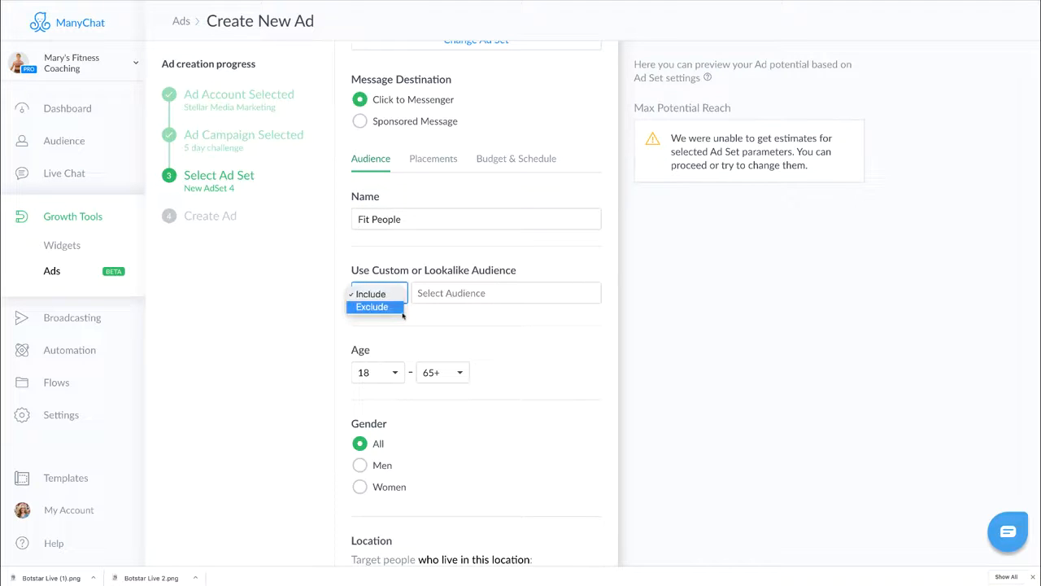
click(313, 284)
- Set the audience age range to 30–50
scroll(360, 349, down, 2)
scroll(361, 355, down, 1)
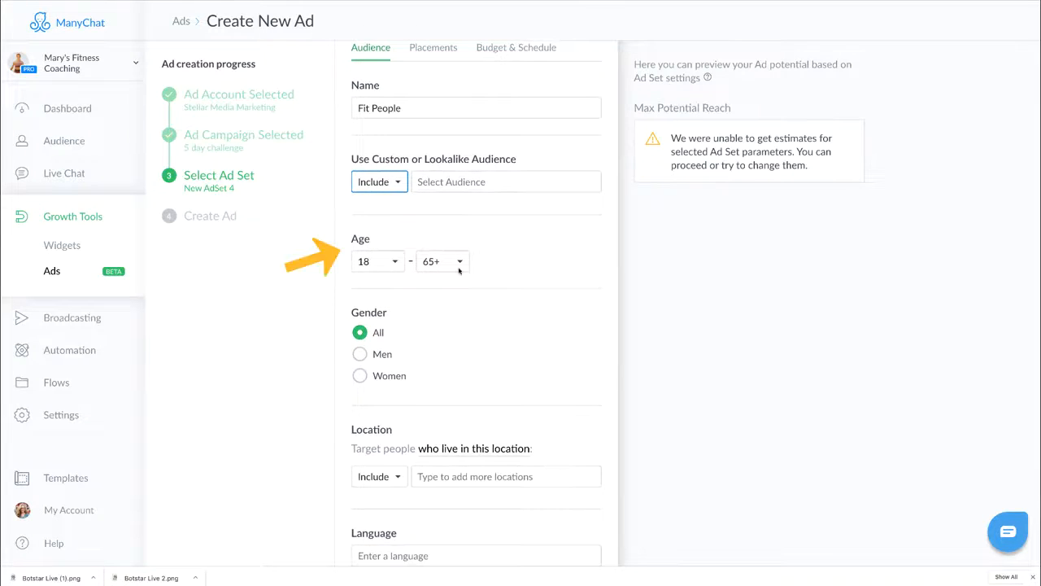
click(394, 264)
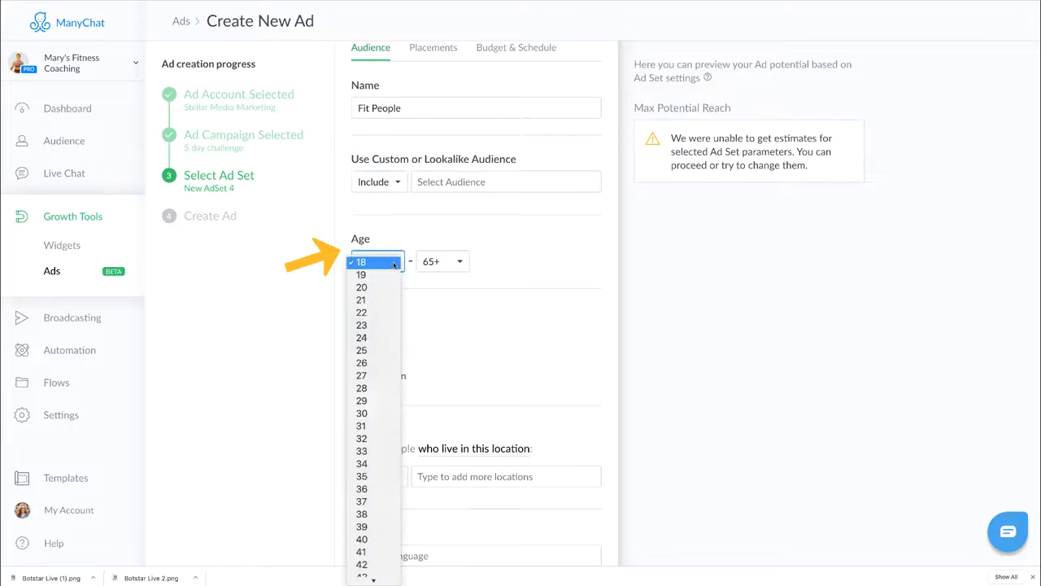
click(380, 413)
click(457, 265)
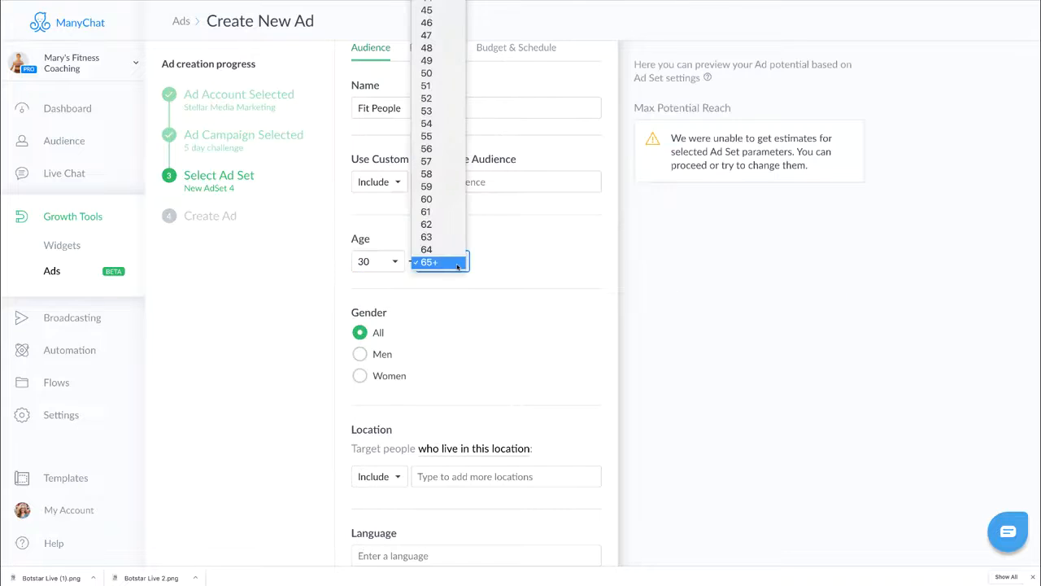
click(434, 74)
- Include California, US as the ad set's location, targeting people who live in this location
scroll(526, 295, down, 1)
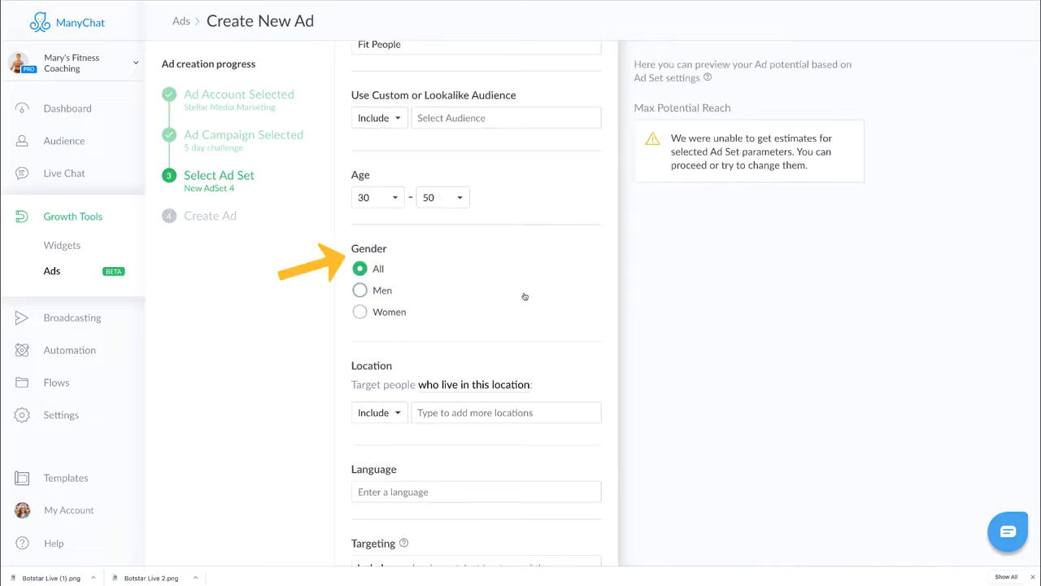
scroll(523, 291, down, 2)
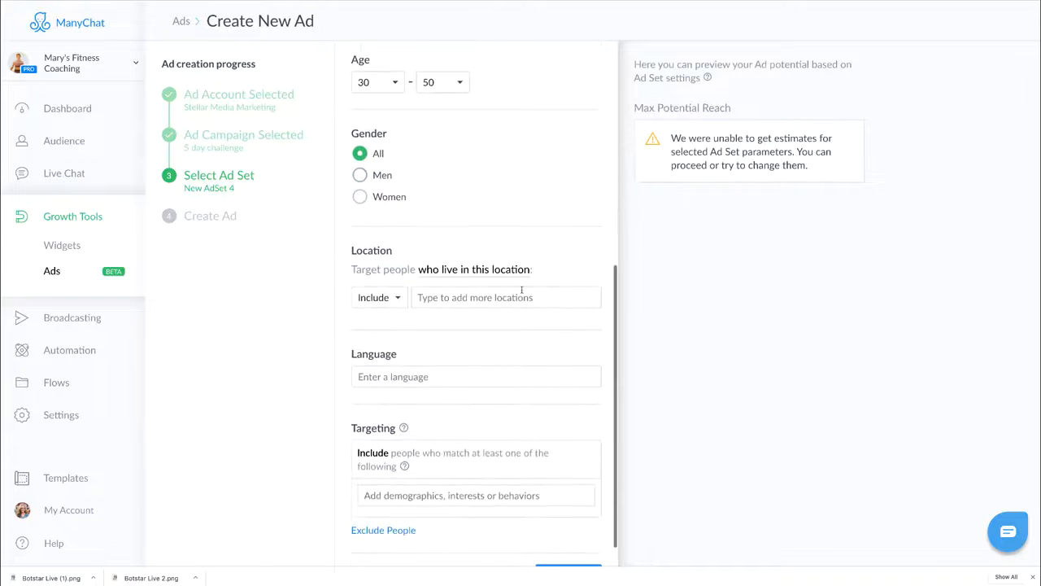
click(458, 297)
text(Cal)
key(Return)
click(340, 298)
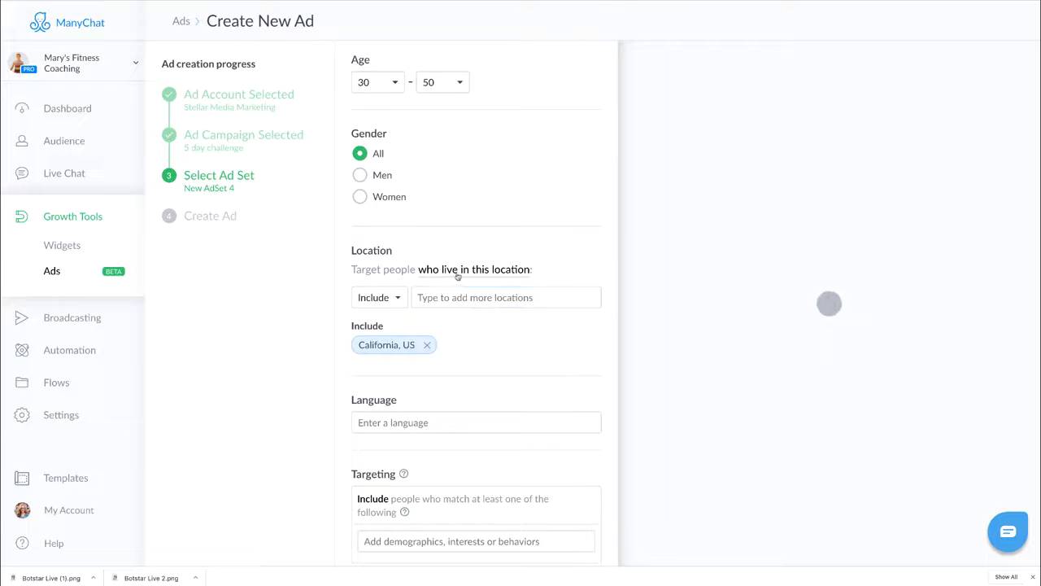
click(525, 275)
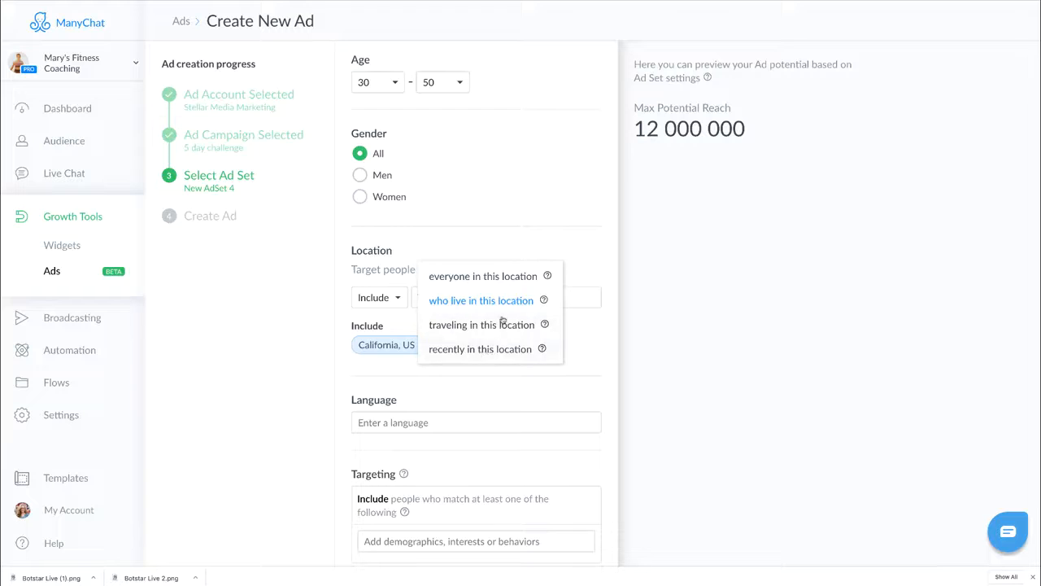
click(507, 301)
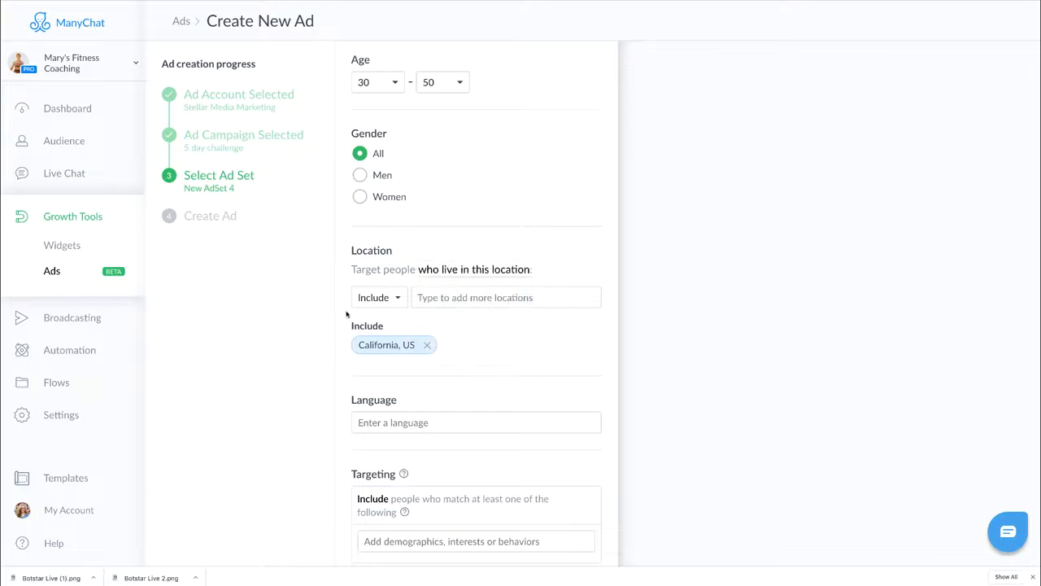
- Browse the available audience languages without choosing one
scroll(339, 318, down, 2)
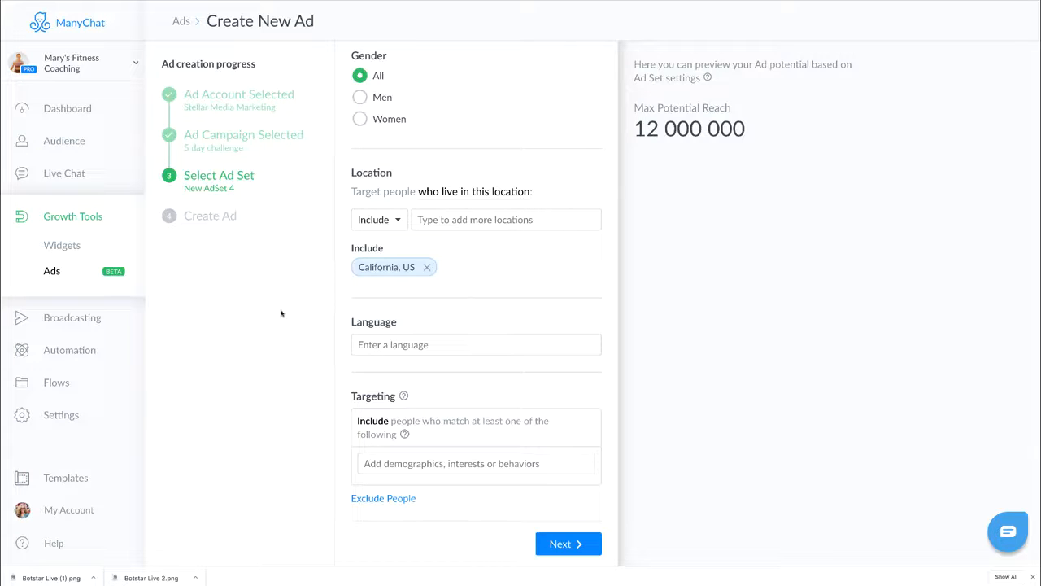
scroll(263, 318, down, 1)
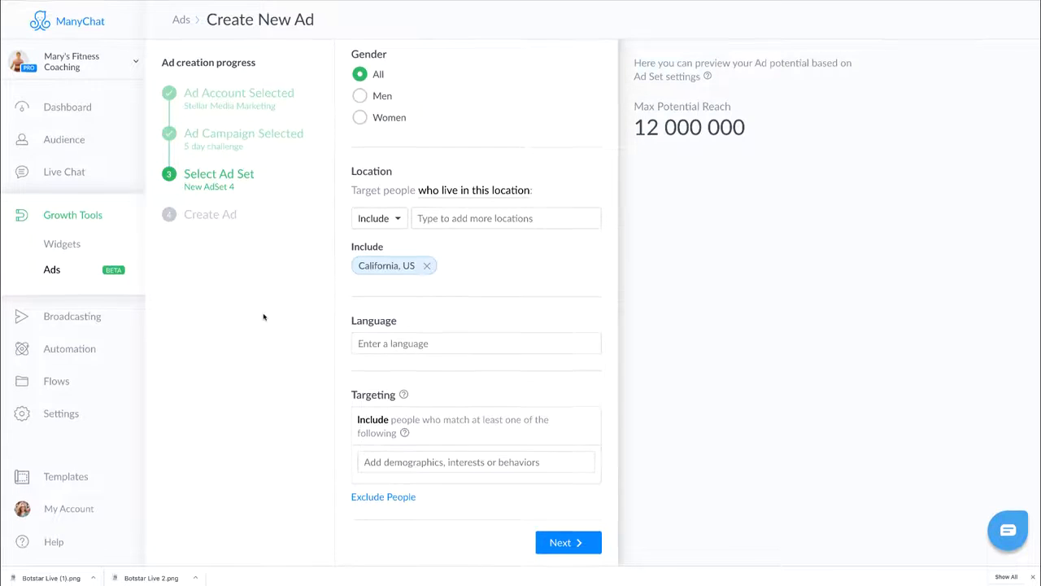
click(380, 342)
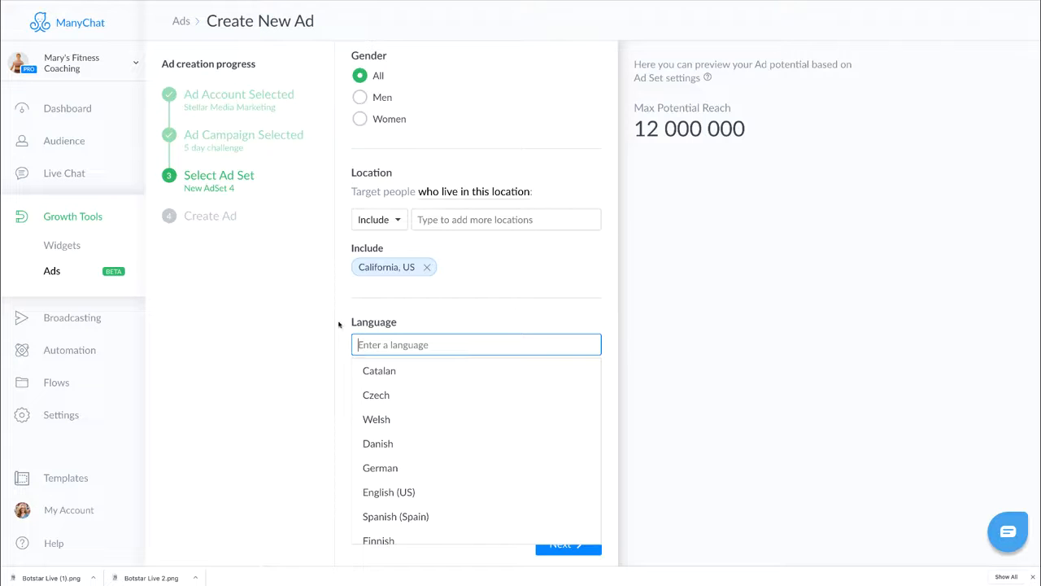
scroll(445, 449, down, 3)
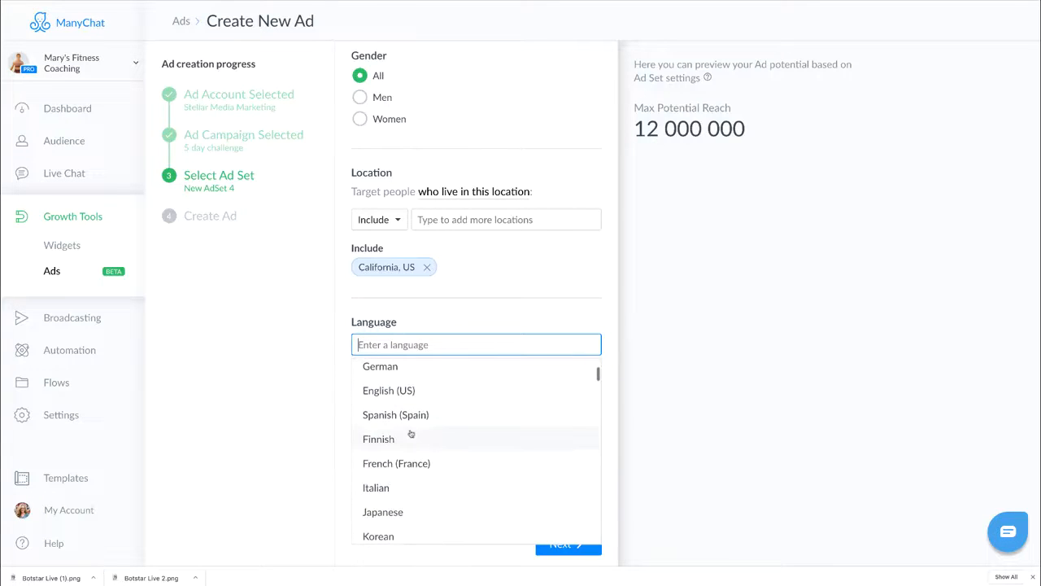
click(321, 407)
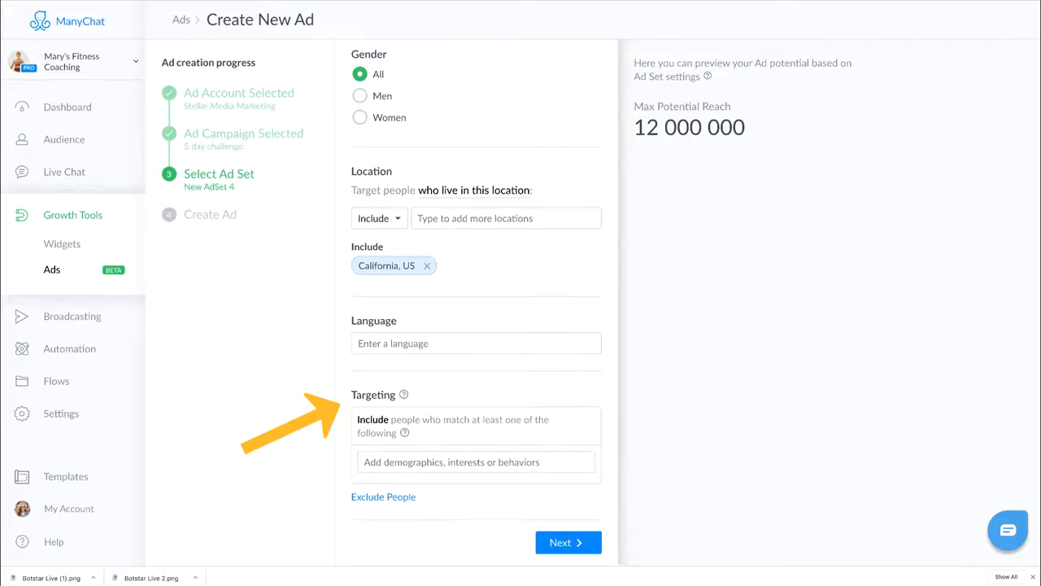
- Browse the fitness interests and add 24 Hour Fitness to the included targeting
click(438, 463)
text(fitness)
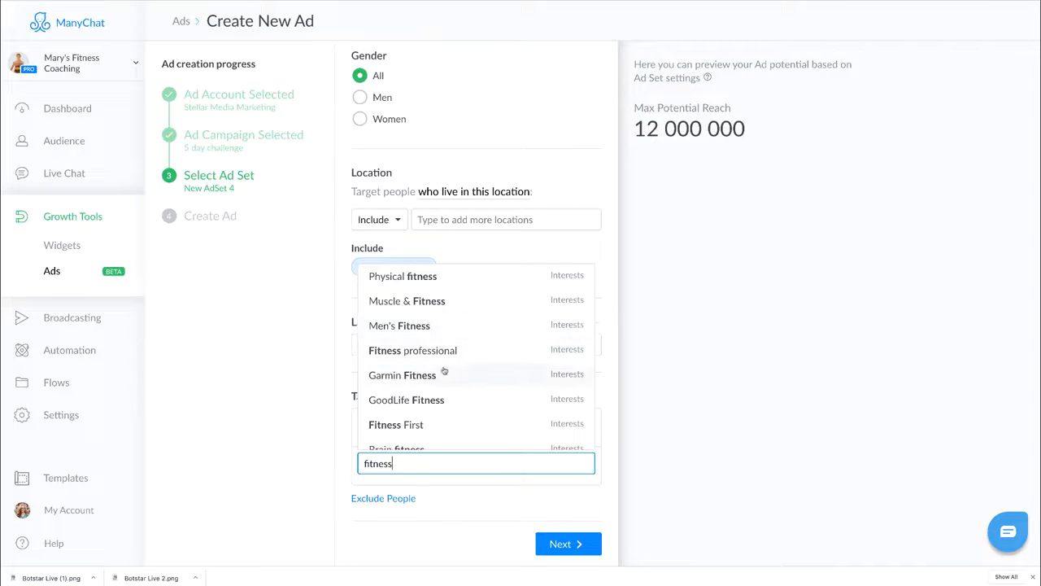
scroll(512, 394, down, 2)
scroll(512, 395, down, 1)
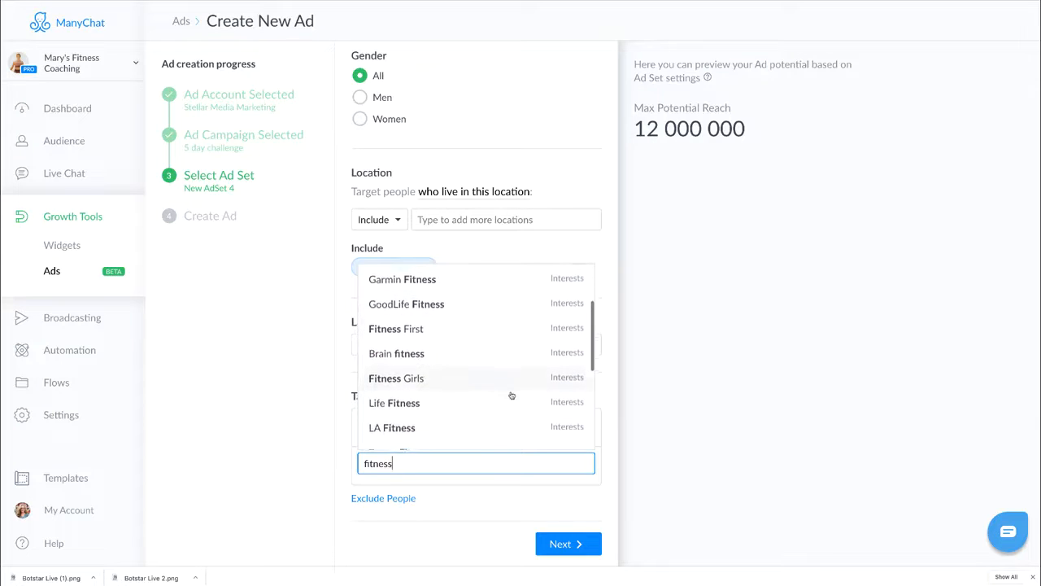
scroll(463, 402, down, 2)
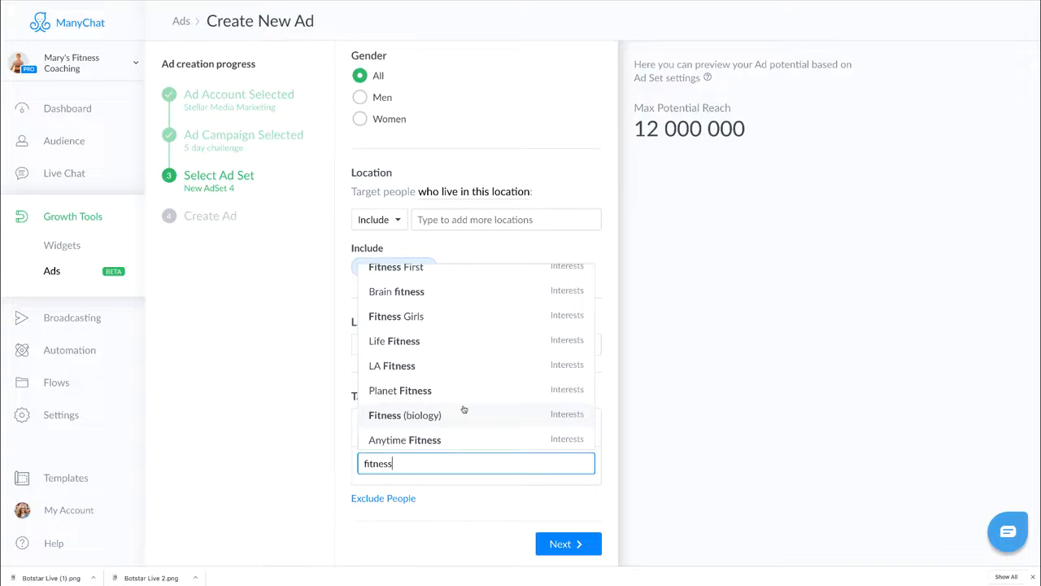
click(363, 465)
text(24)
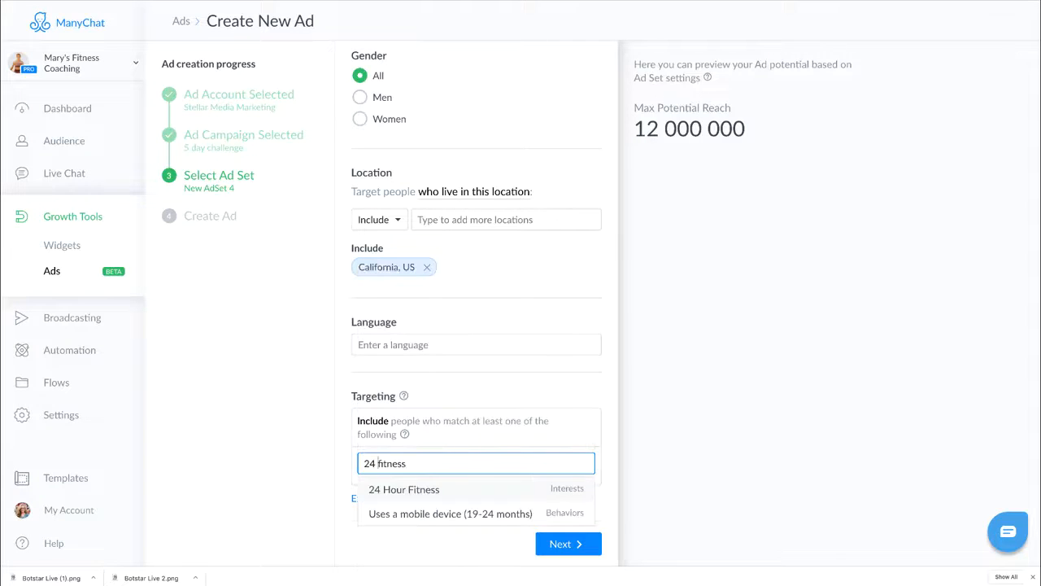
click(413, 490)
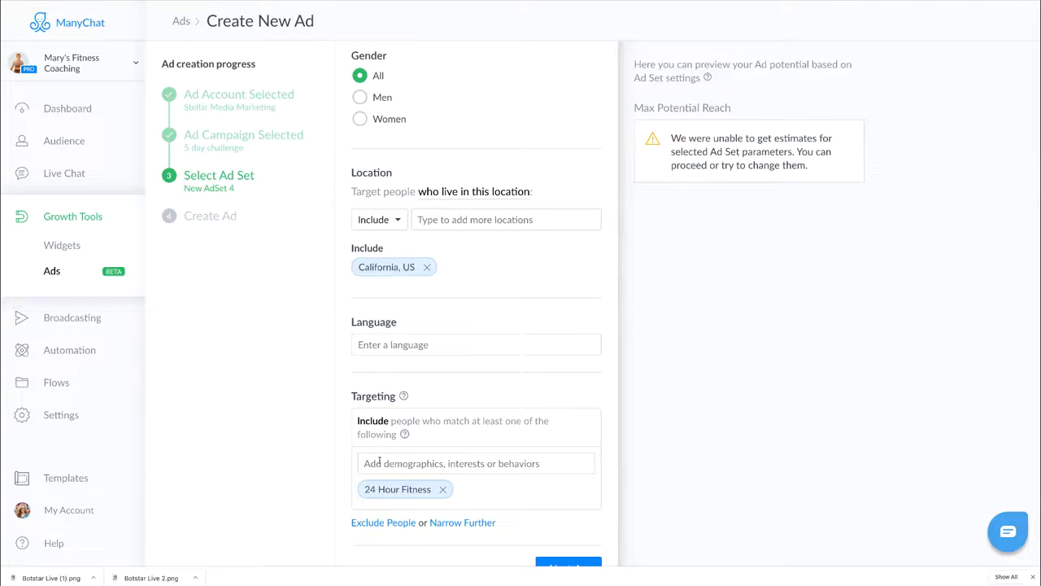
- Add the Health & wellness interest to the included targeting
click(399, 460)
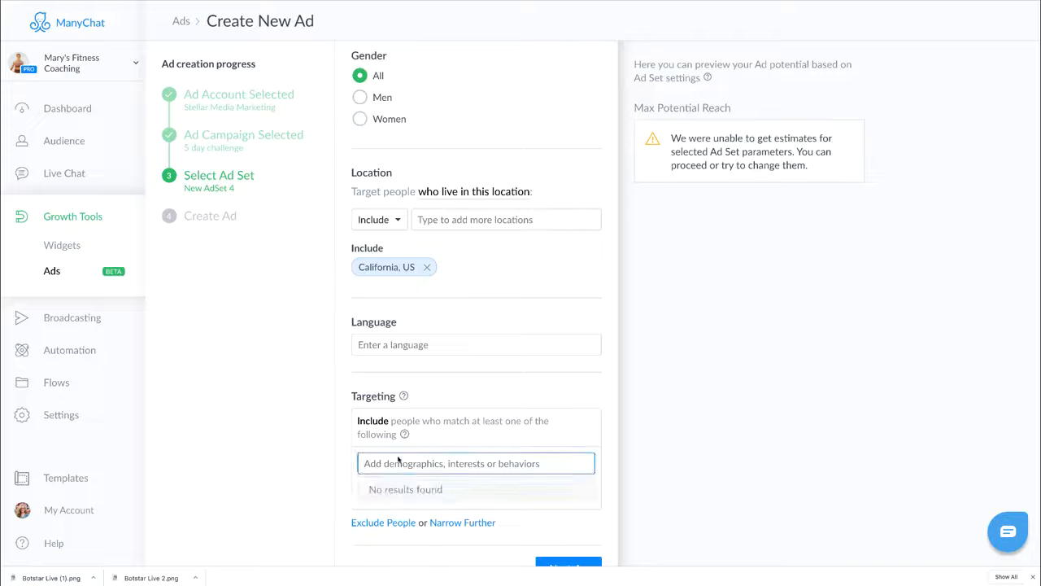
text(health)
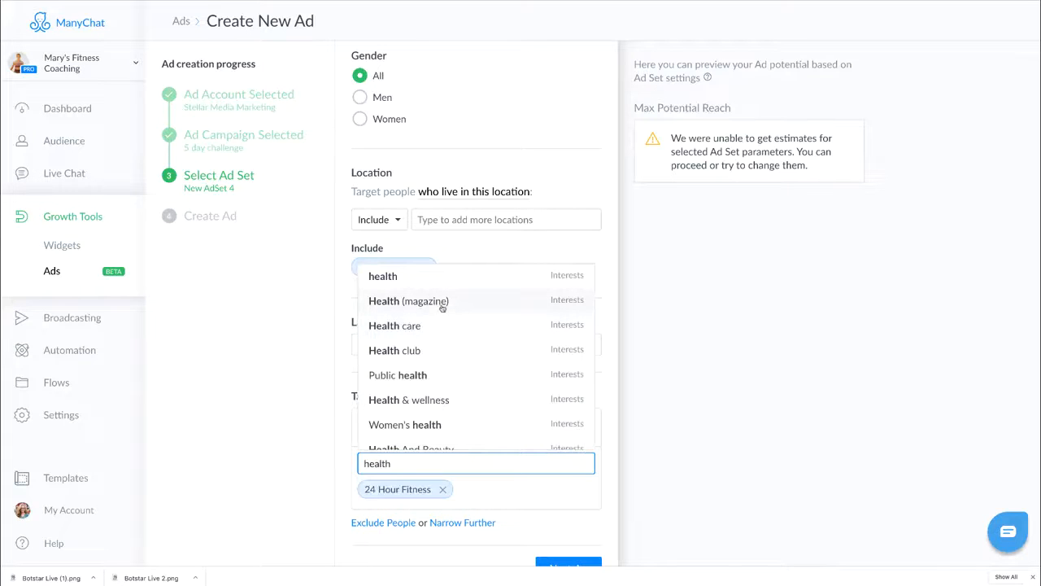
click(404, 399)
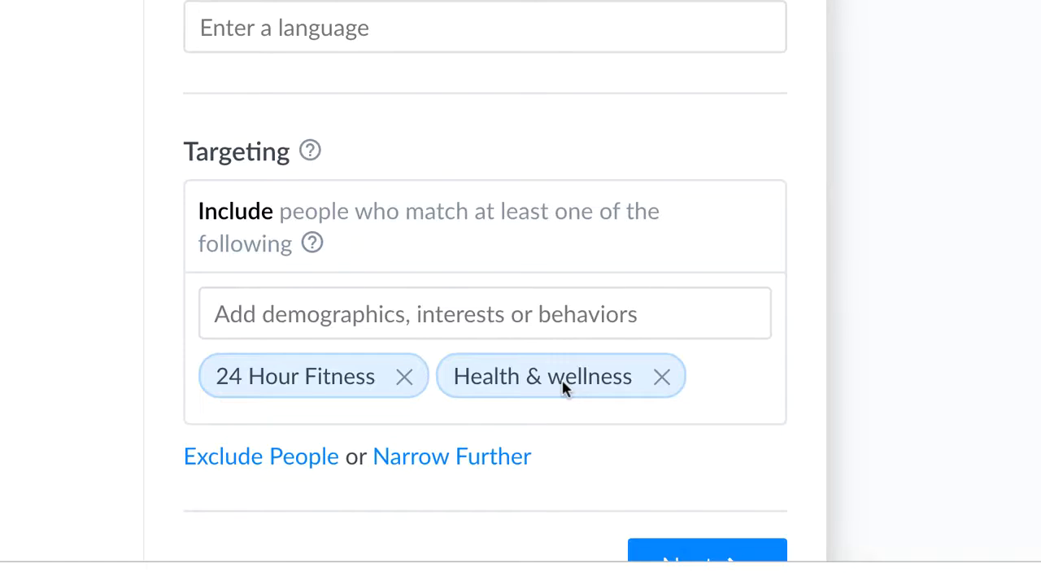
- Replace the 24 Hour Fitness interest with Physical fitness in the included targeting
click(405, 380)
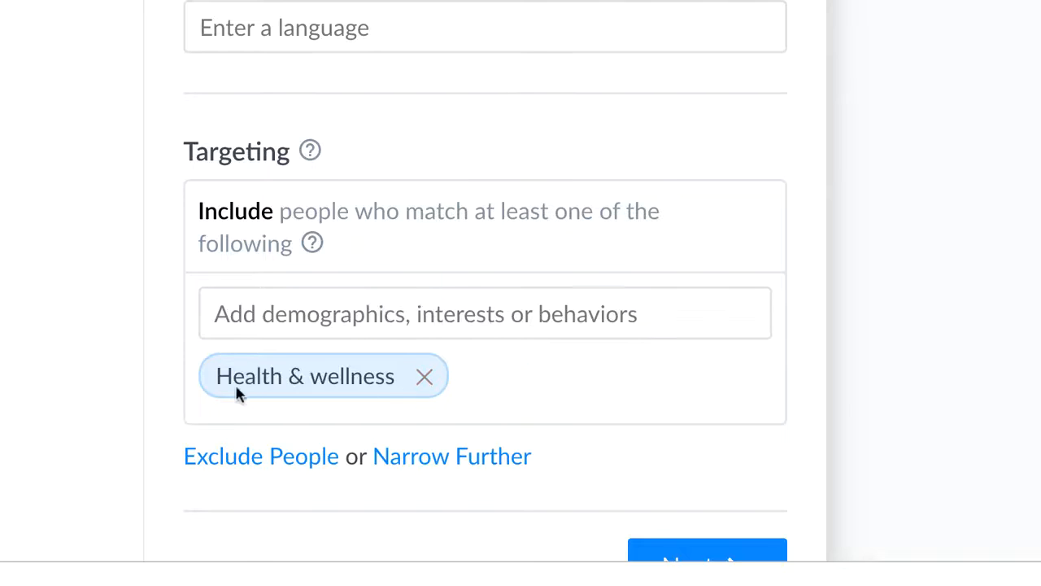
click(255, 313)
text(fitness)
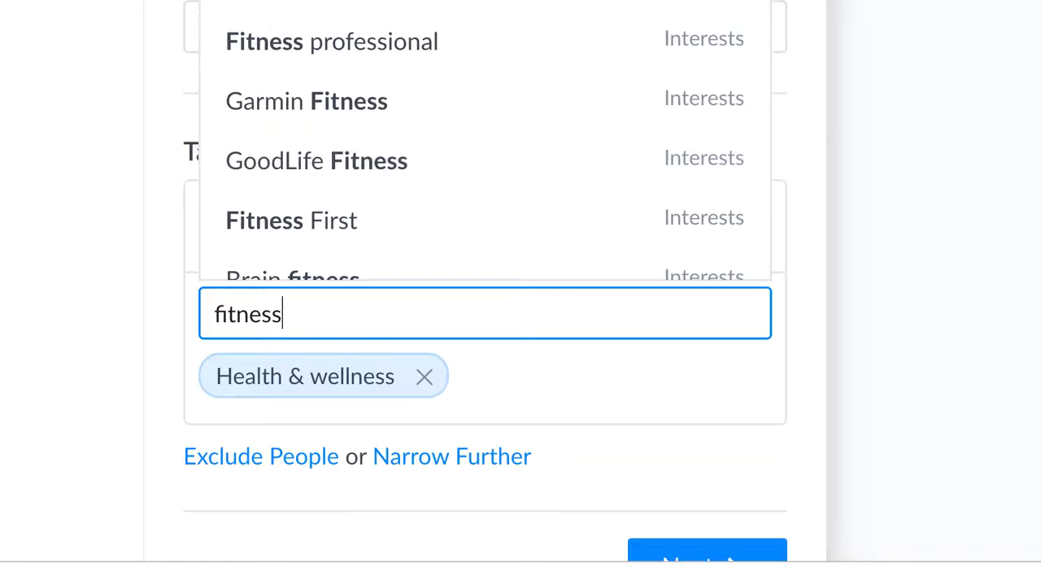
key(Return)
click(133, 384)
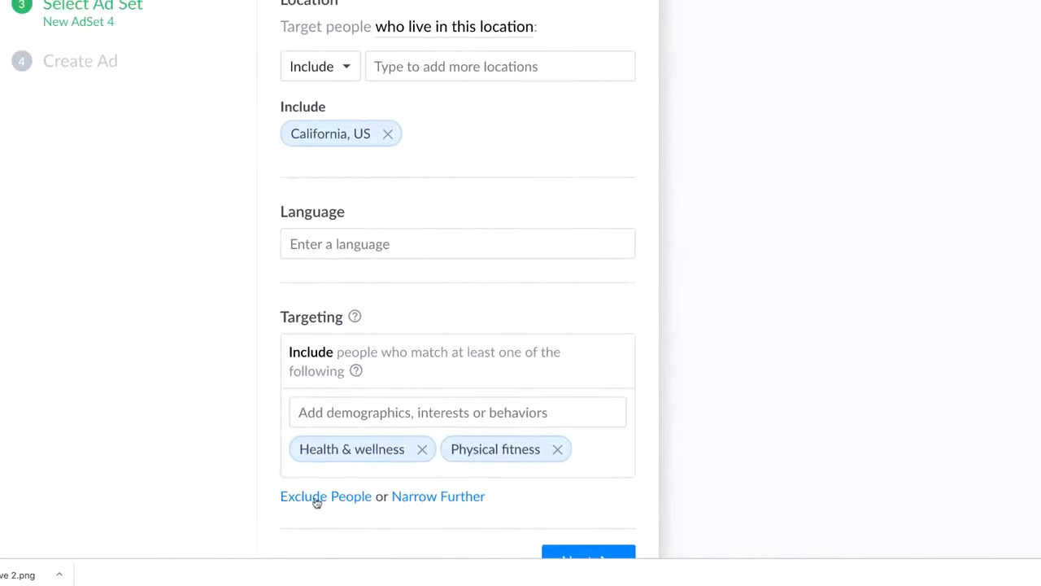
- Narrow the targeting further so people must also match the 24 Hour Fitness interest
click(424, 501)
text(24 hour fitness)
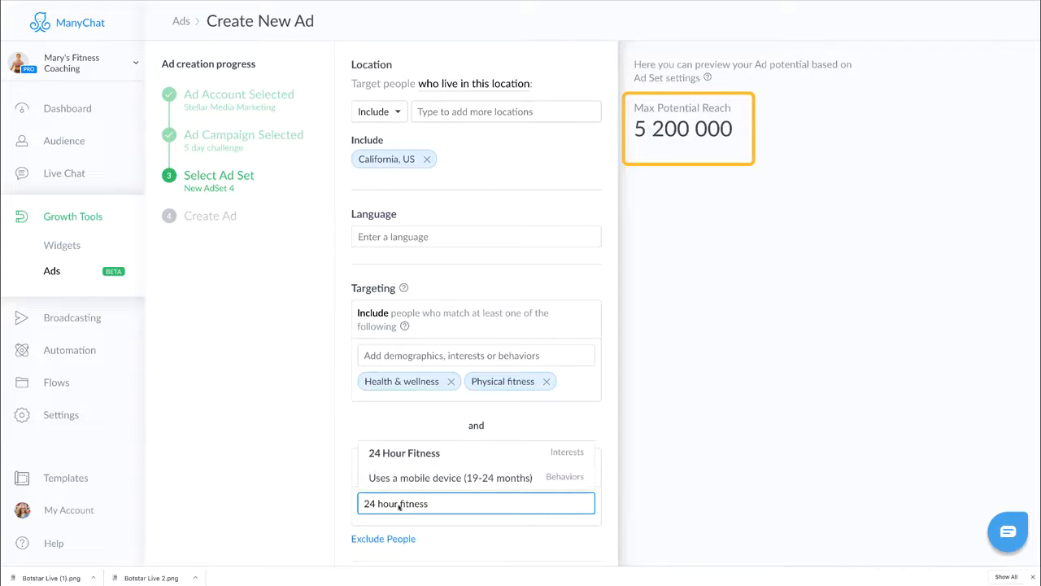
click(388, 454)
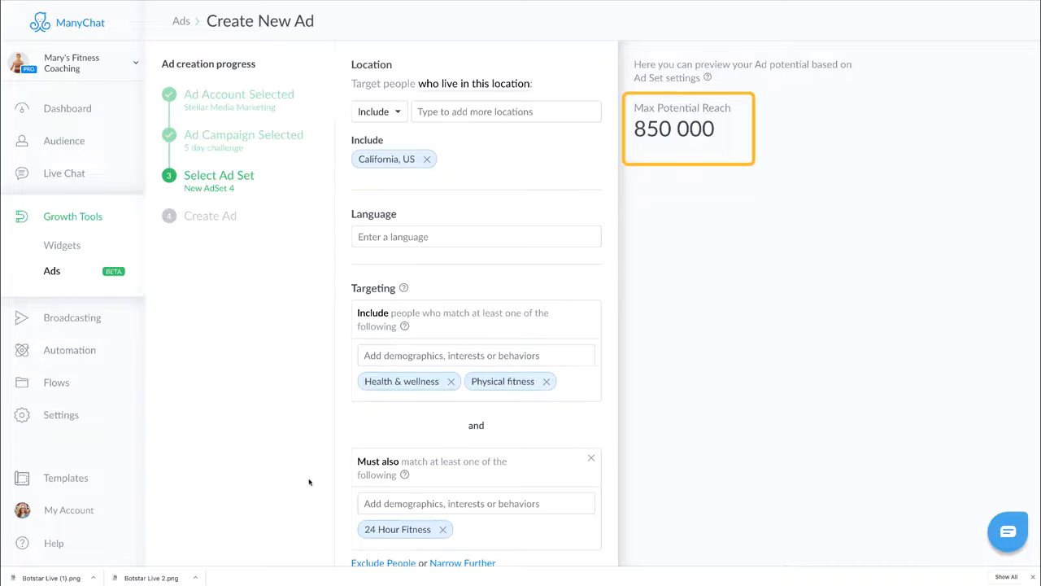
- Proceed to the ad set's placements and choose Edit Placements instead of automatic ones
scroll(534, 445, down, 2)
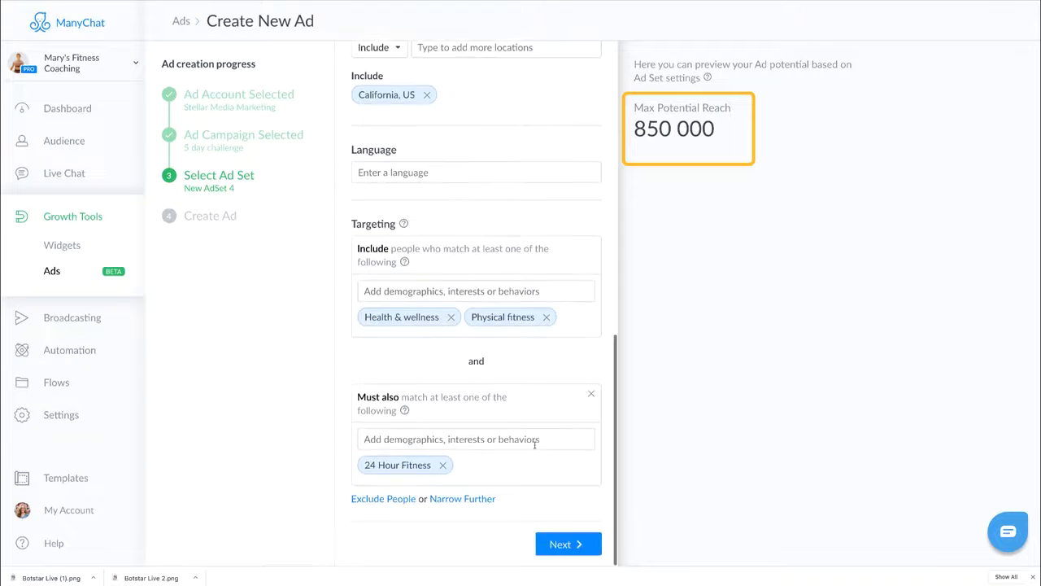
click(558, 544)
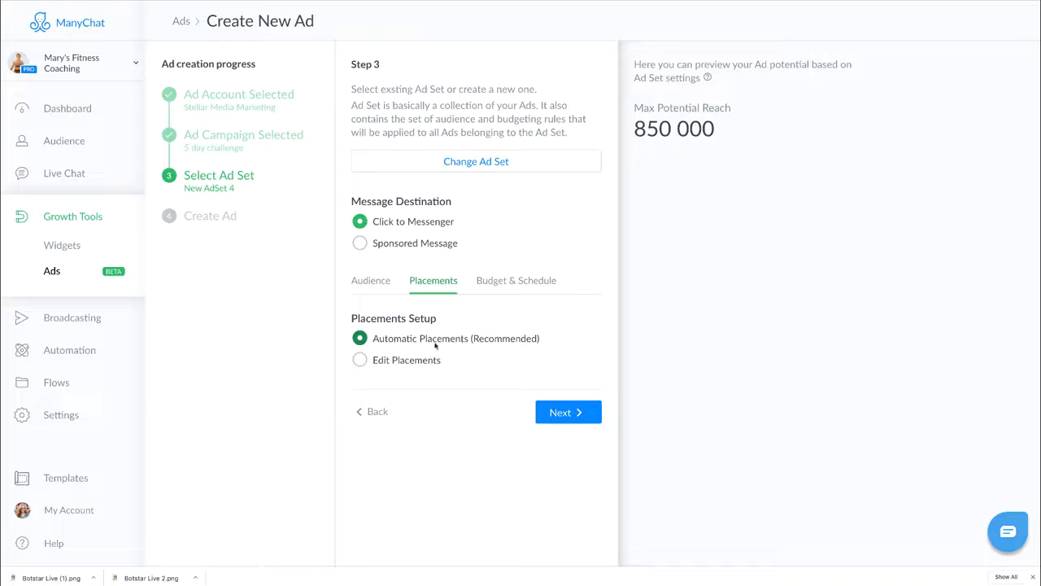
click(359, 359)
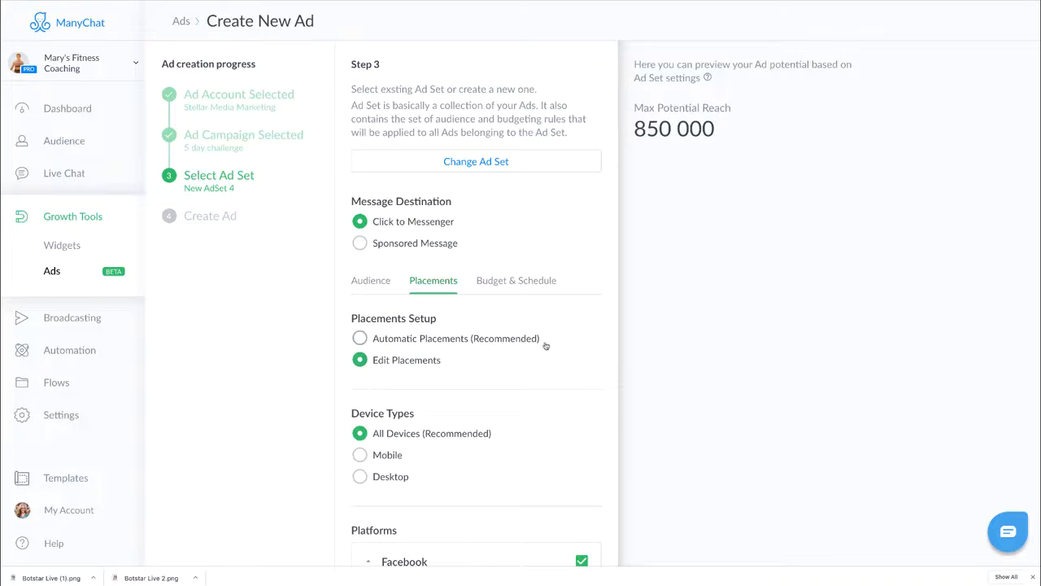
- Exclude Instagram, Messenger and Marketplace from the placements, keeping only Facebook Feeds, and proceed to the budget and schedule
scroll(546, 346, down, 5)
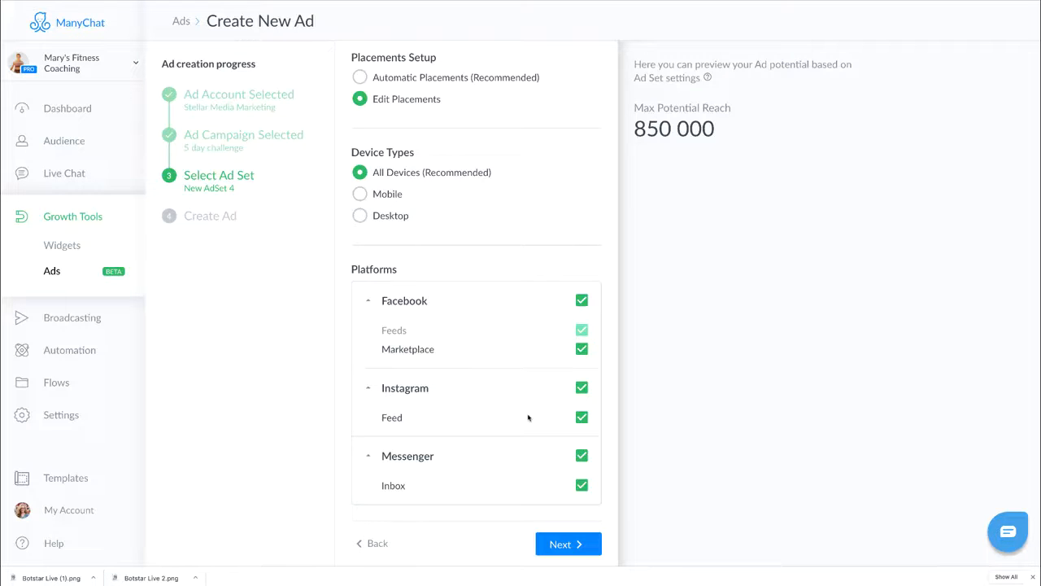
click(581, 388)
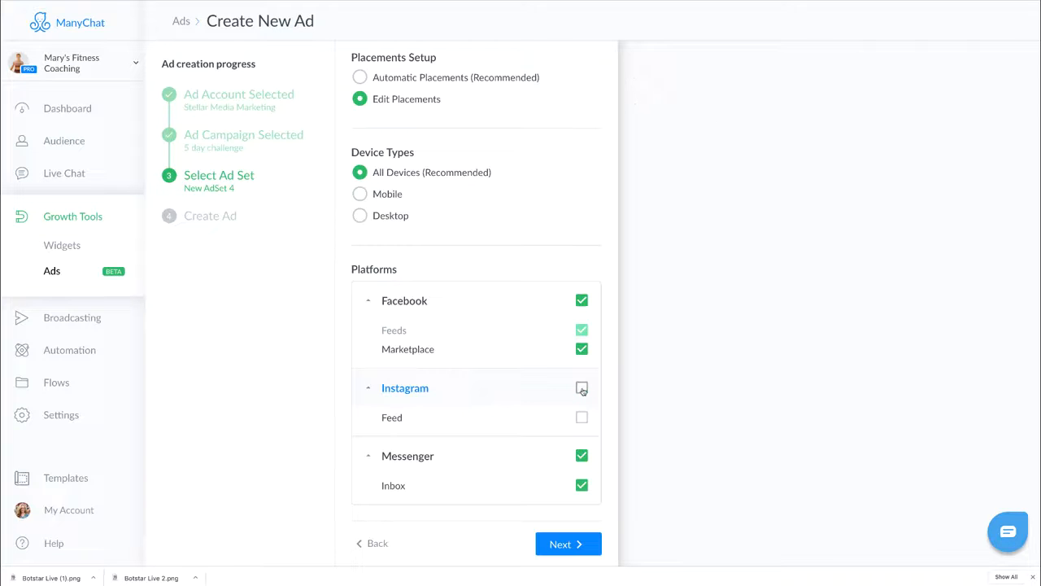
click(582, 456)
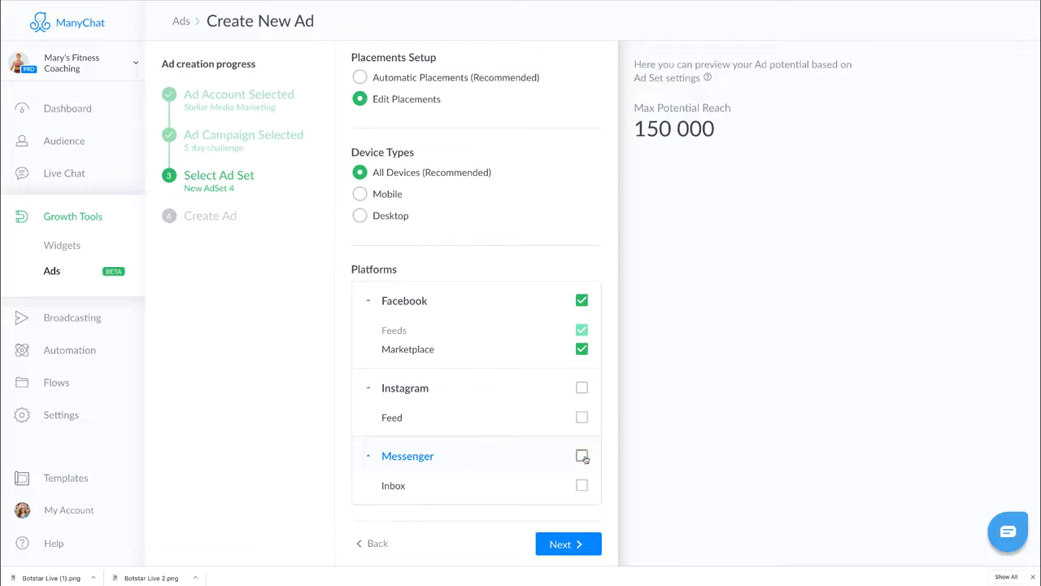
click(581, 348)
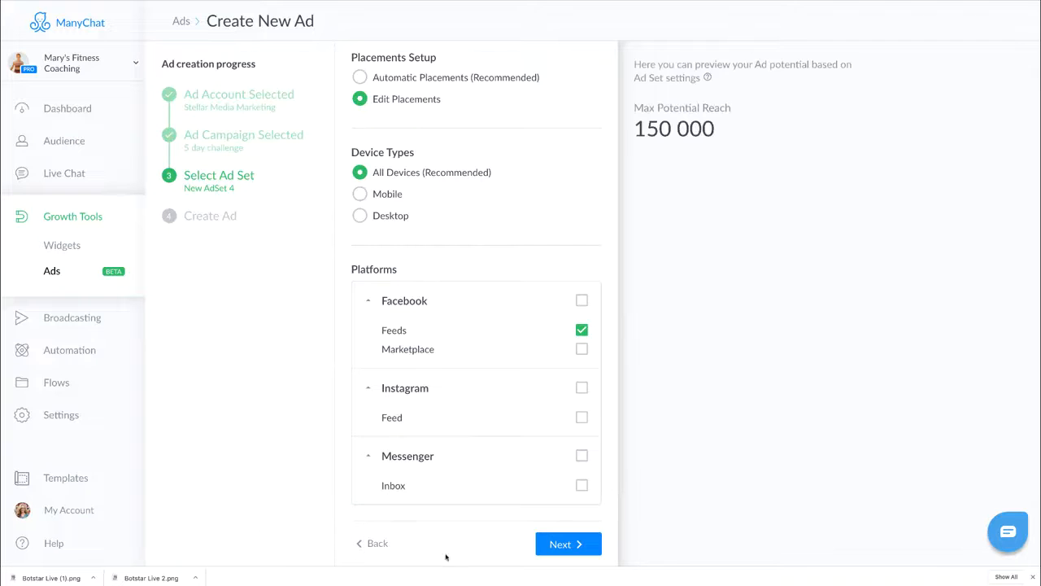
scroll(533, 472, up, 1)
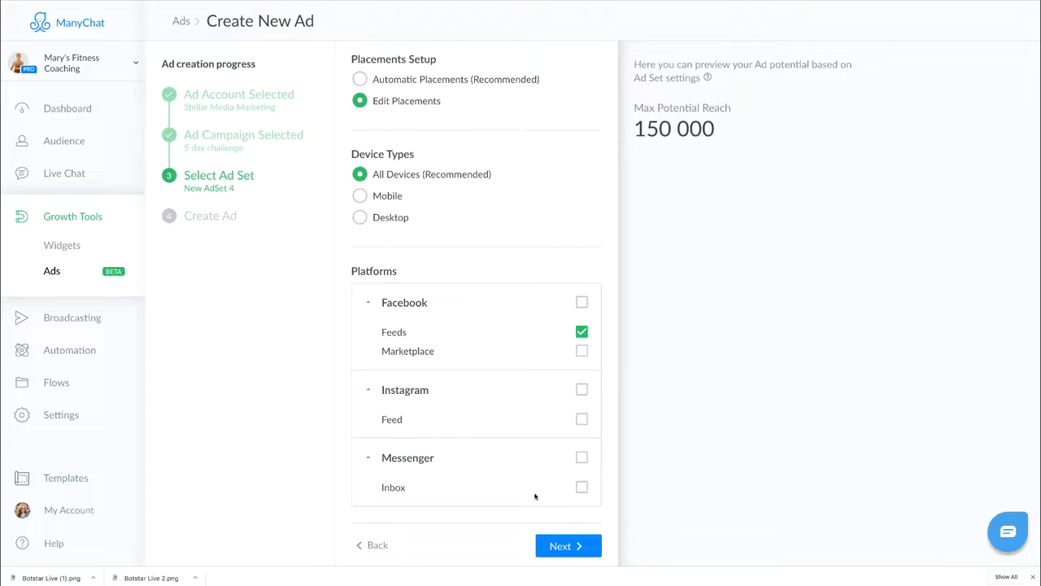
scroll(534, 493, down, 1)
click(561, 545)
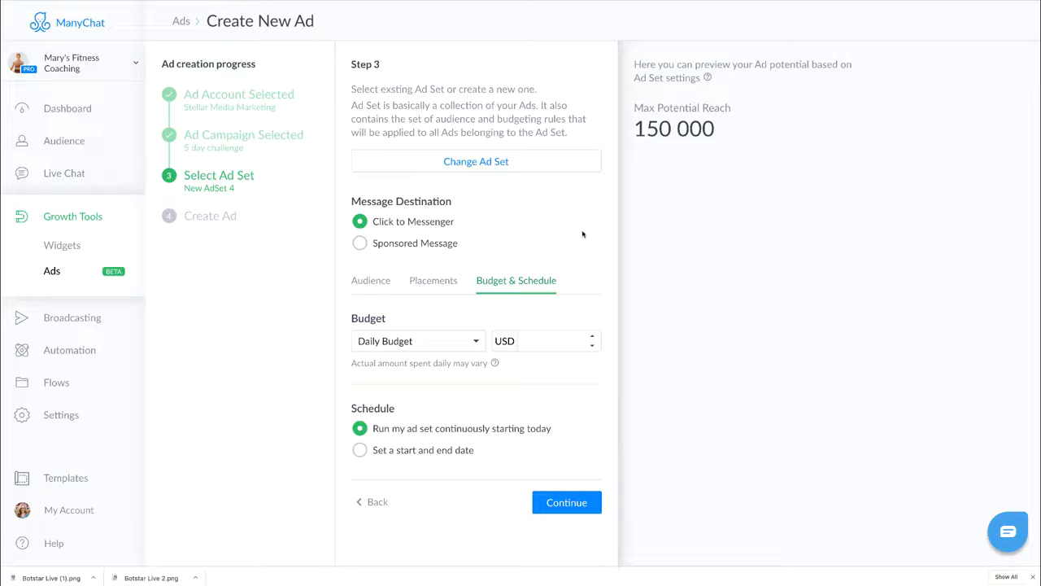
- Change the ad set's budget type to Lifetime Budget and set the amount to 100.00 USD
click(479, 342)
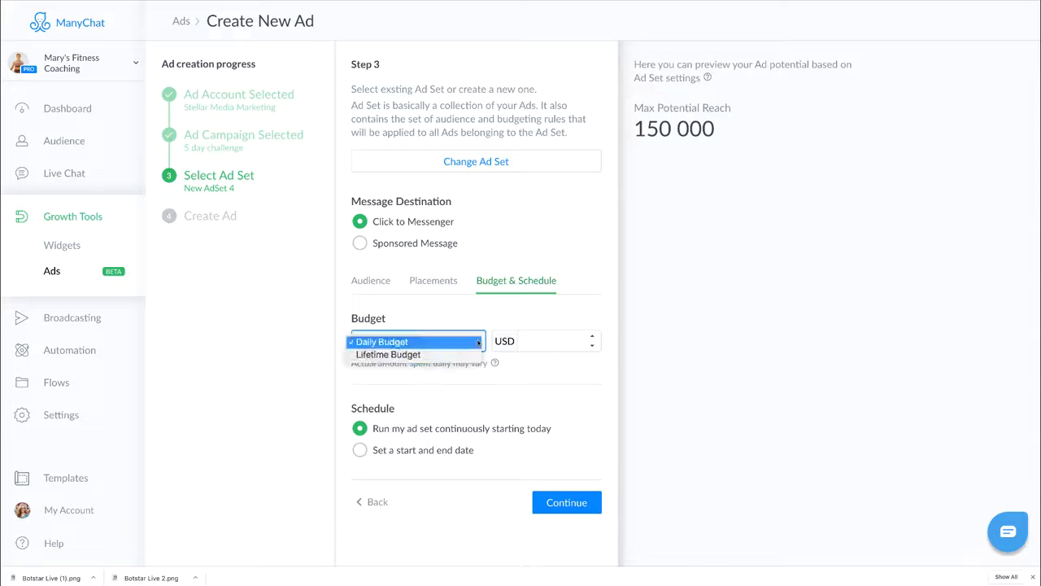
click(414, 359)
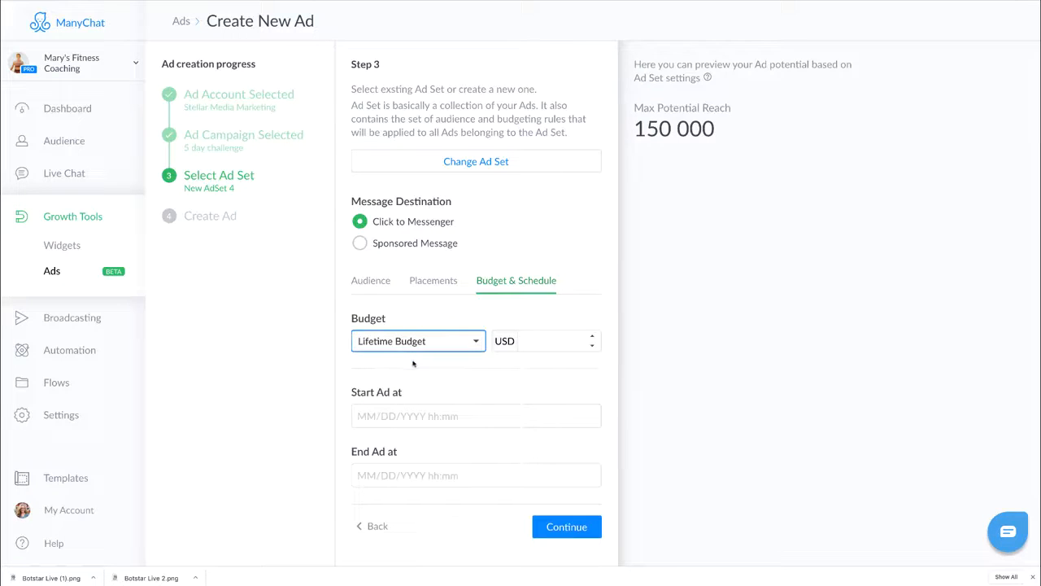
click(538, 339)
text(100.00)
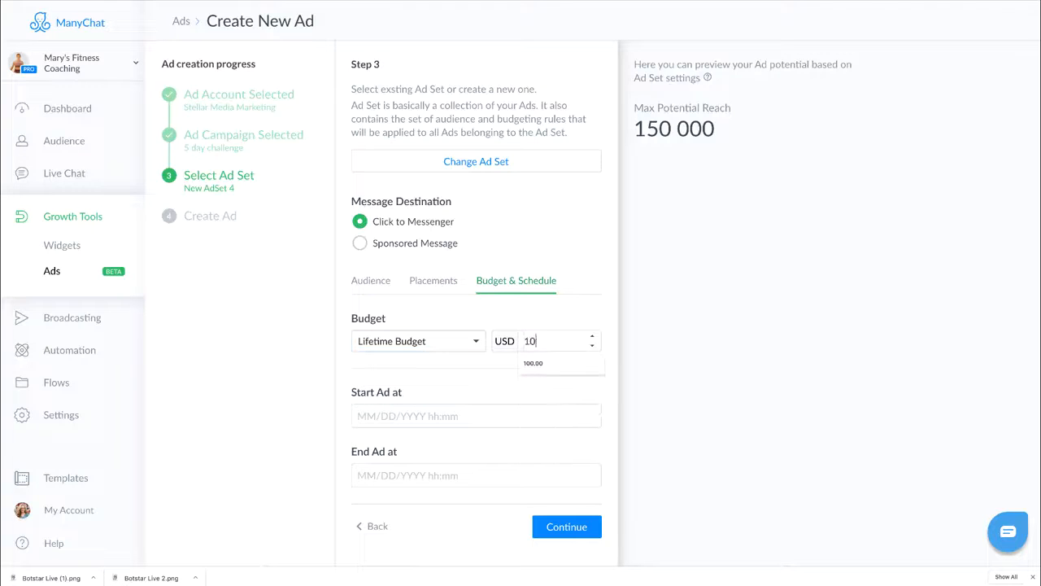
click(503, 380)
- Schedule the ad to start at 07/24/2019 09:39 and end at 08/07/2019 00:00, and continue to the ad creation step
click(399, 432)
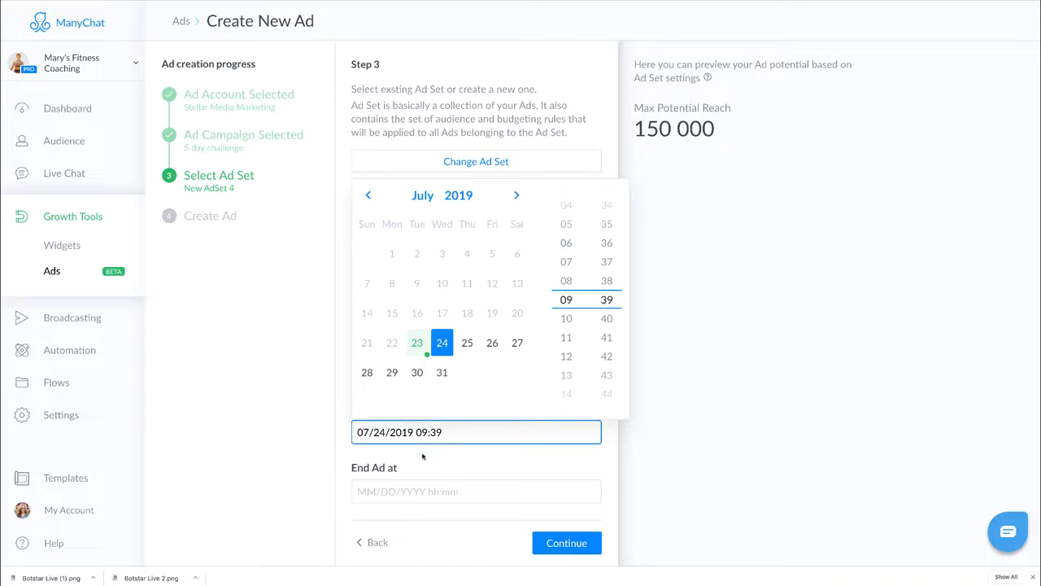
click(425, 490)
click(518, 254)
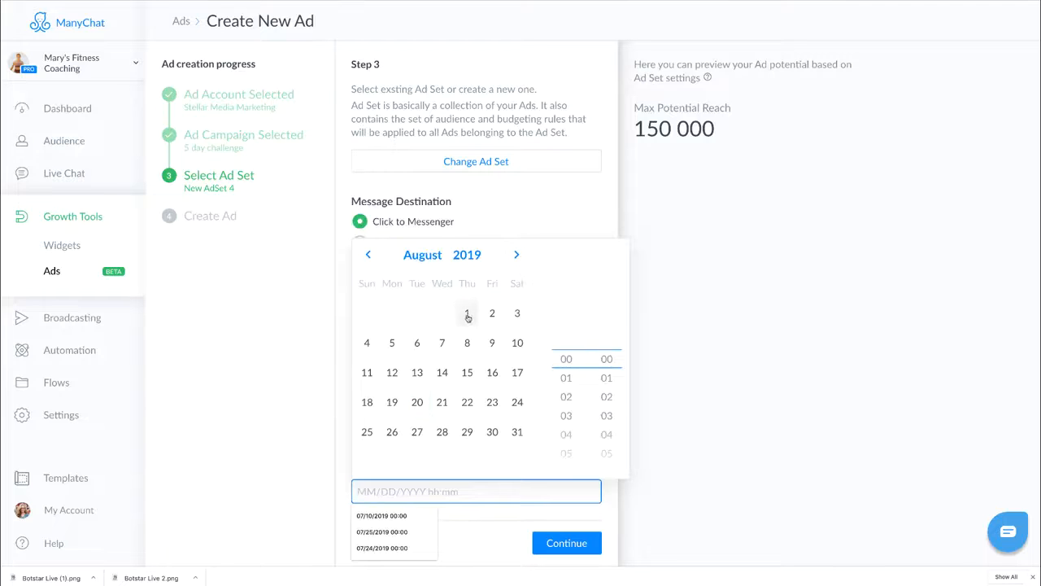
click(442, 344)
click(543, 521)
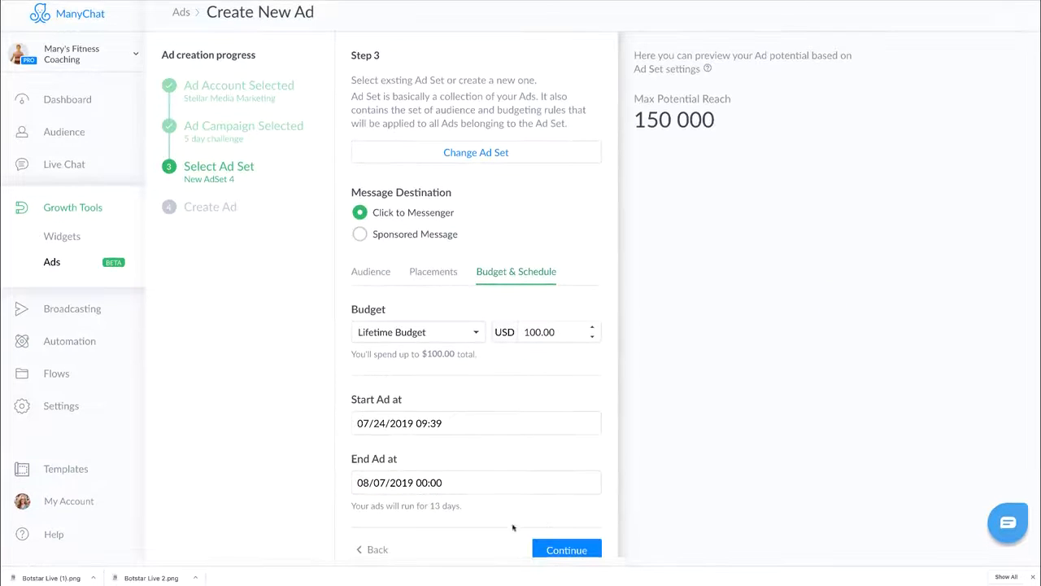
click(561, 557)
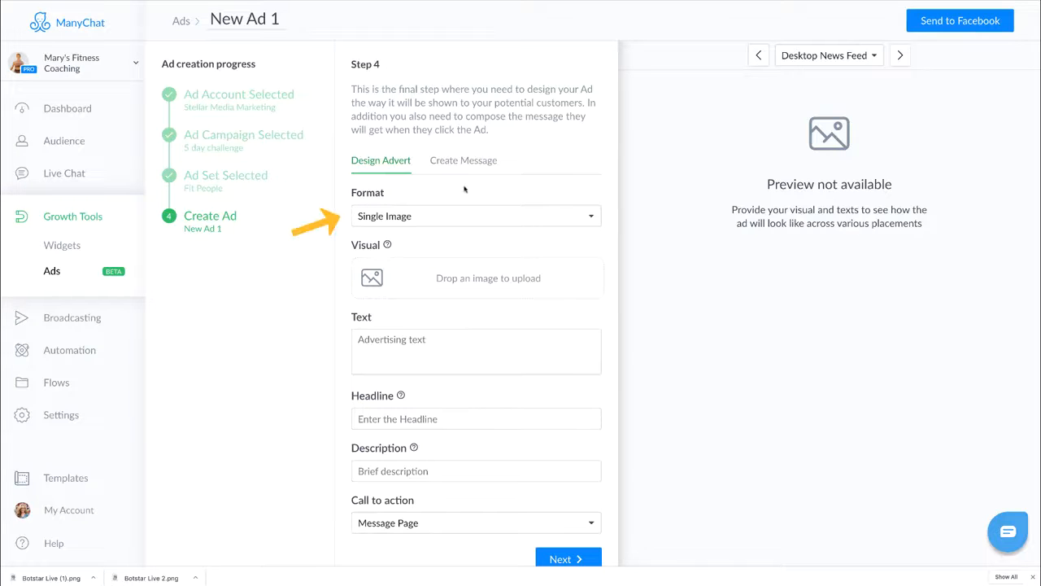
- Keep the Single Image format and upload the photo of people doing box jumps as the ad's visual
click(447, 217)
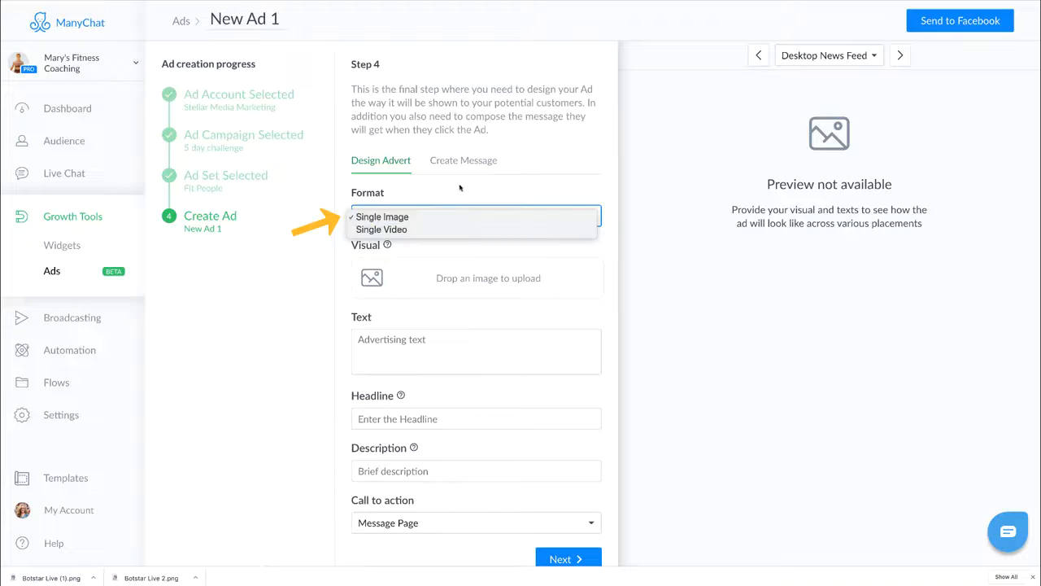
click(460, 187)
click(491, 276)
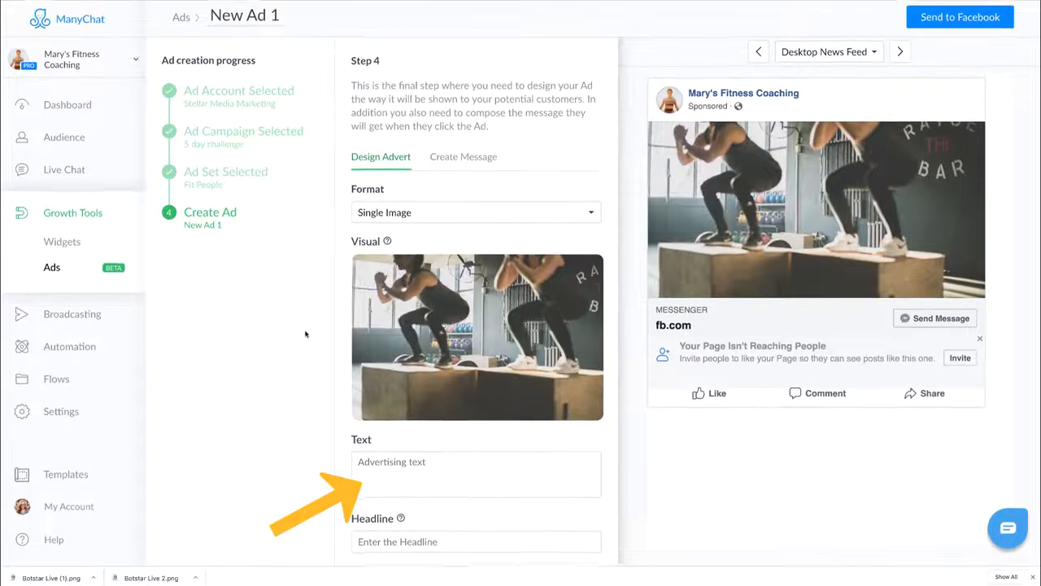
- Enter ad text "Get your free 5-day fitness plan now and start the summer off with a bang!" plus a "Message Page" prompt for the free plan
click(392, 480)
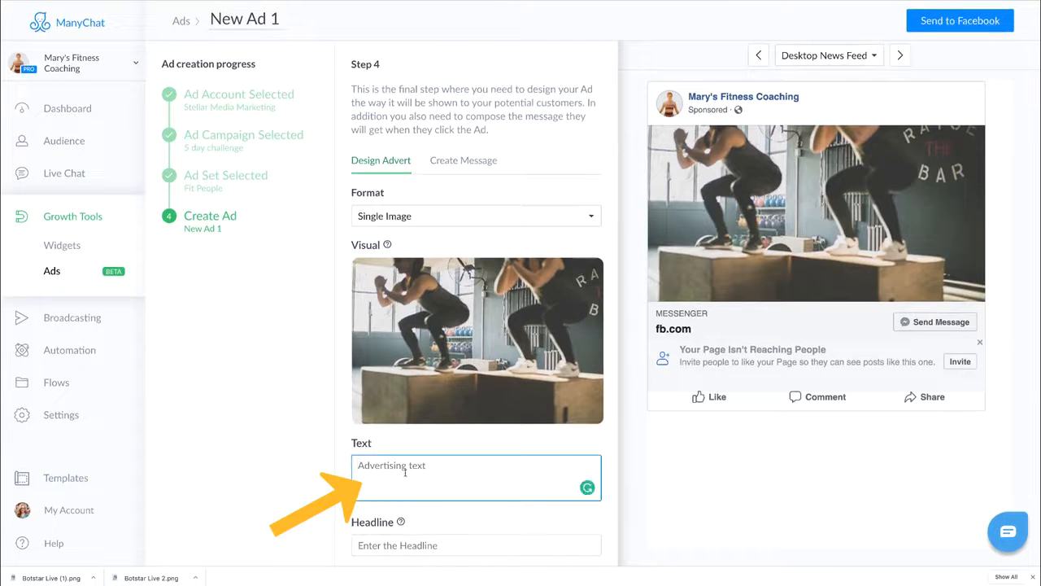
text(Get your free 5-day fitness plan now and start the summer off with a bang! Click our "Message Page" now to get access to a free fitness plan!)
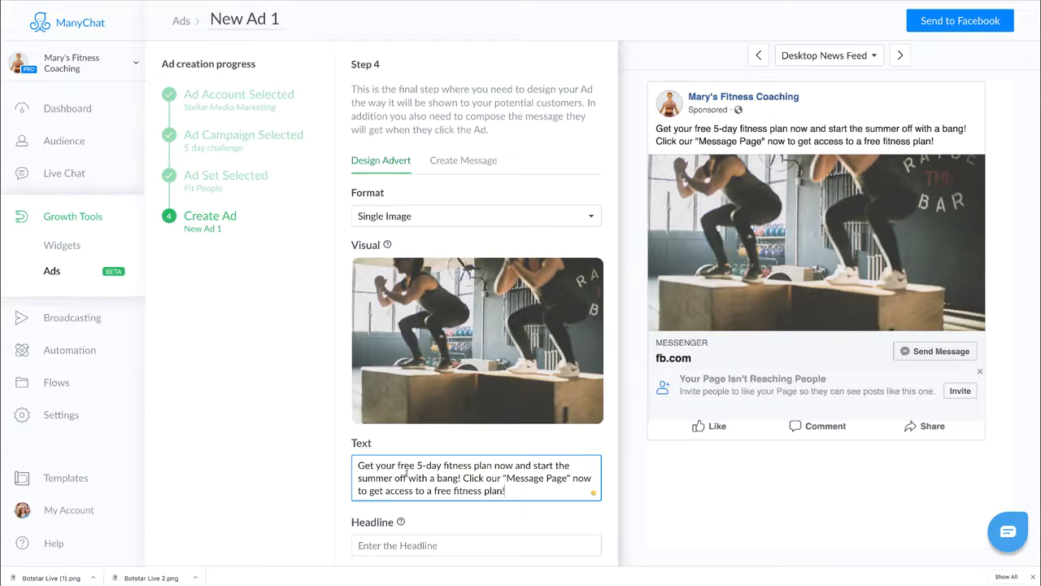
- Set the headline to "The Summer of Fitness is Here" and the description to "Click "Message Page" Now >>>>", keeping the Message Page call to action
scroll(375, 486, down, 3)
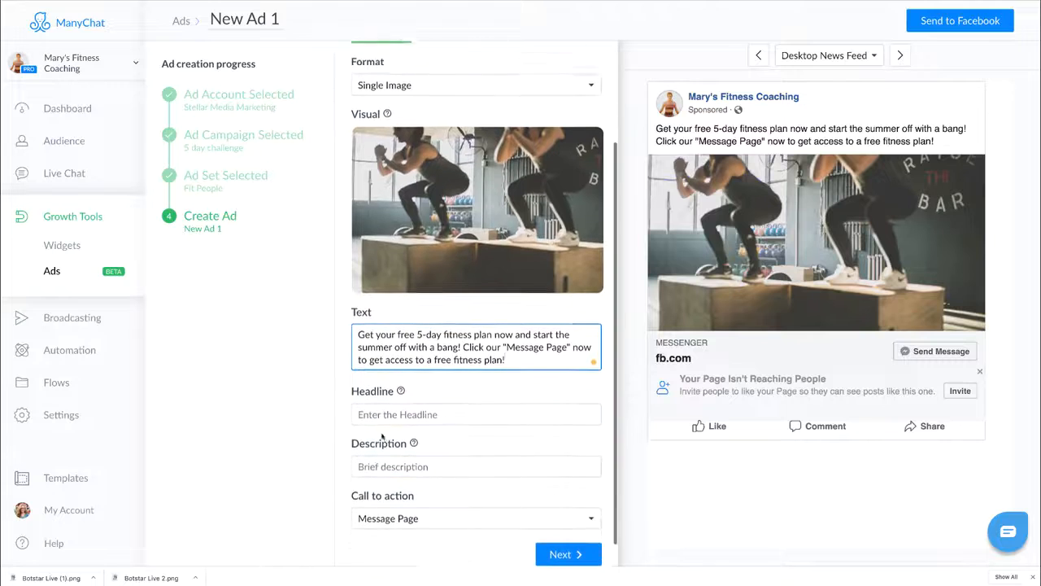
click(381, 391)
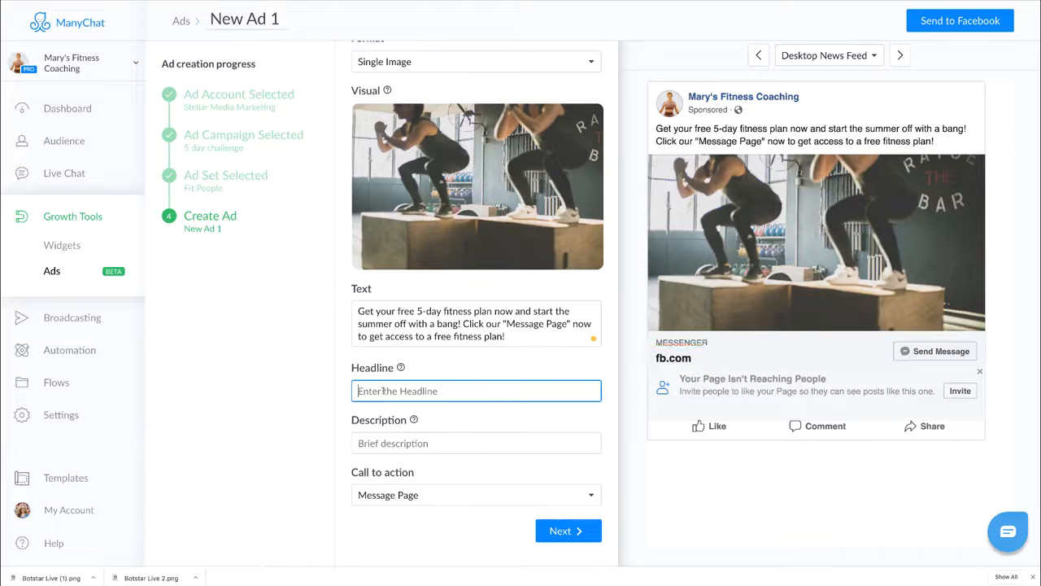
text(The Summer of Fitness is Here)
click(429, 443)
text(Click "Message Page" Now >>>>)
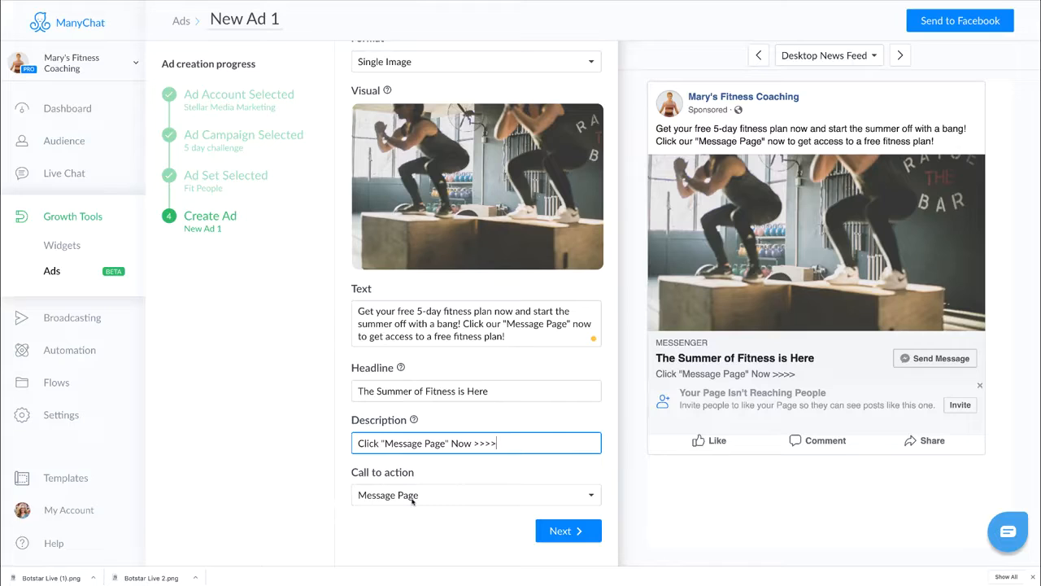
click(413, 496)
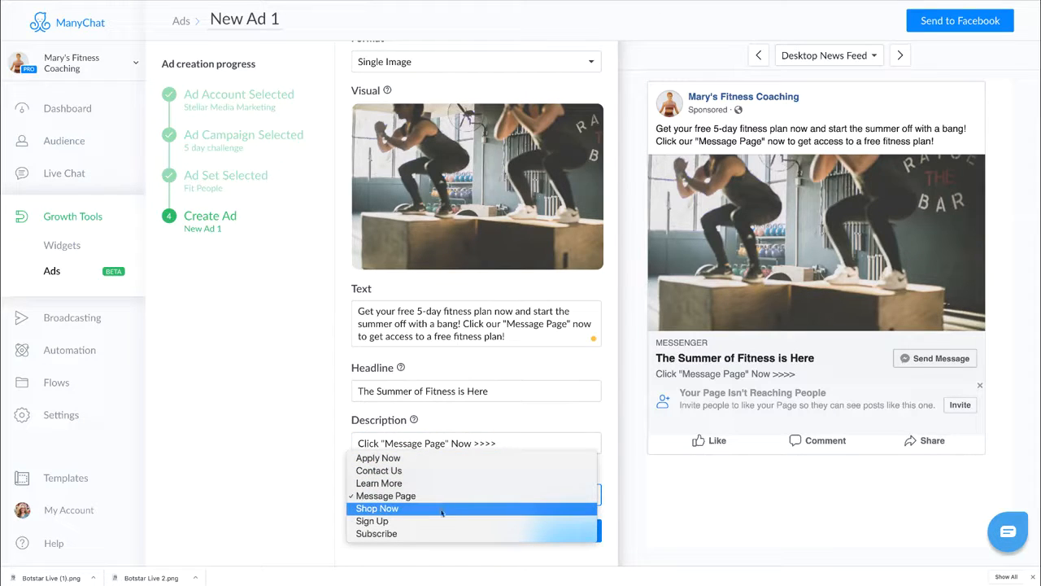
click(287, 508)
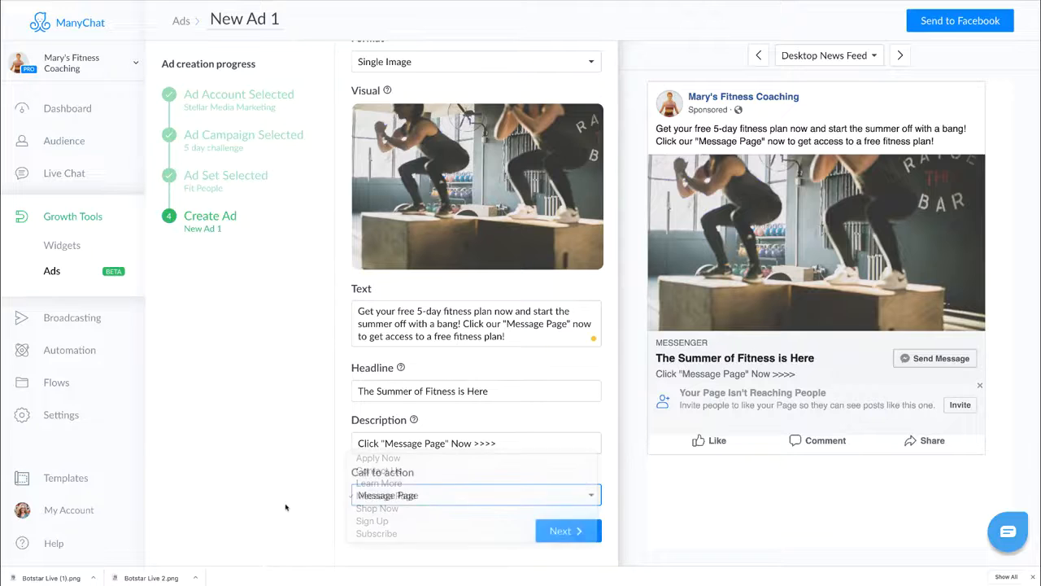
- Preview how the ad looks in the Messenger Inbox and Mobile News Feed placements
scroll(488, 456, up, 3)
scroll(563, 415, down, 3)
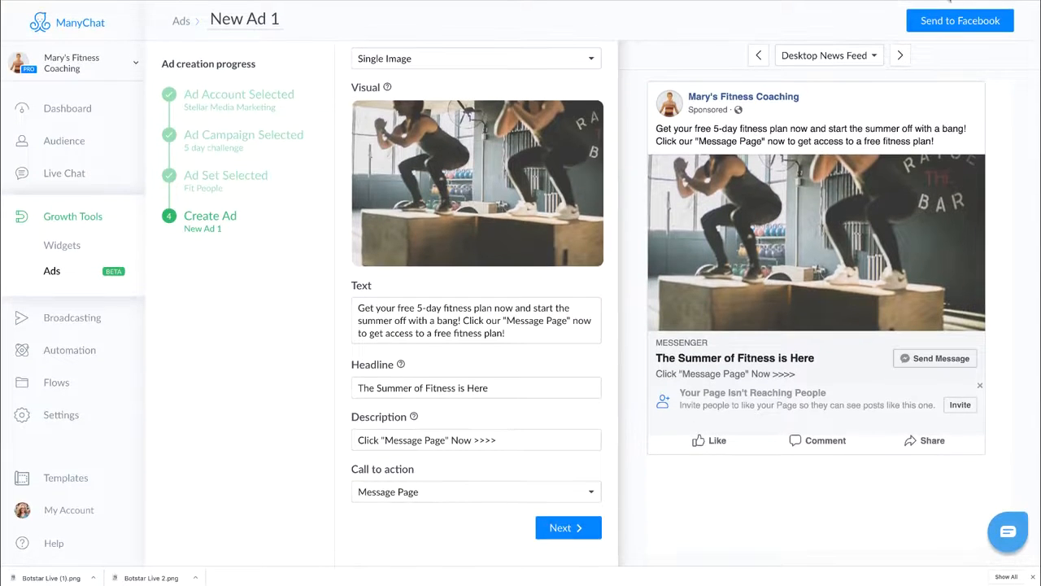
click(900, 55)
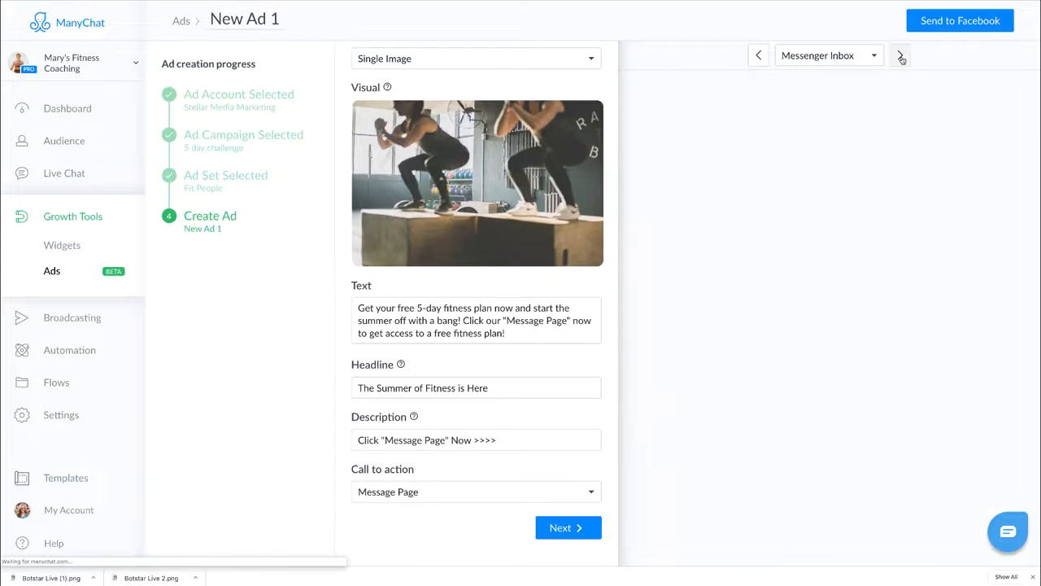
click(901, 56)
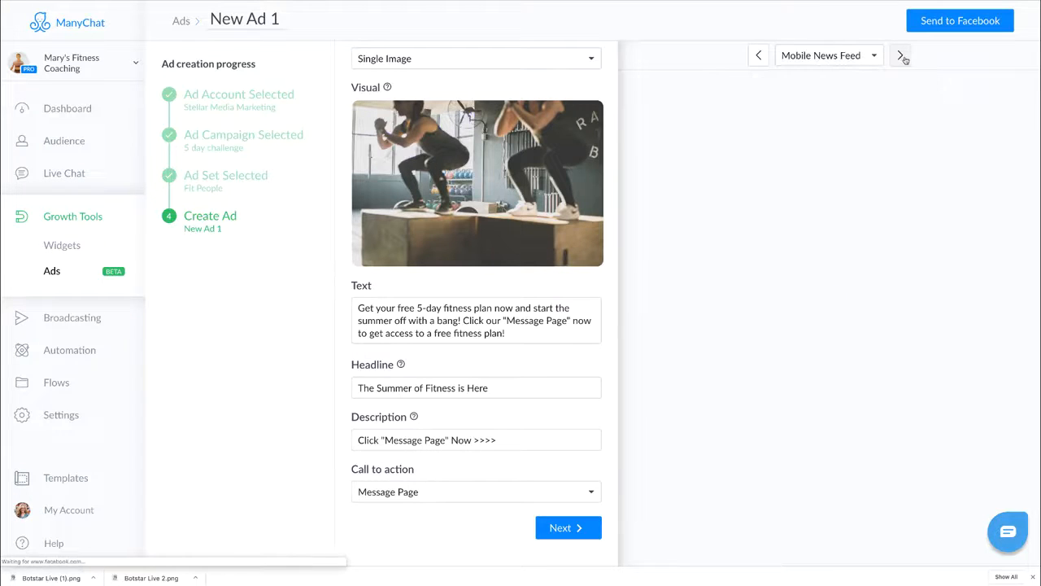
click(758, 55)
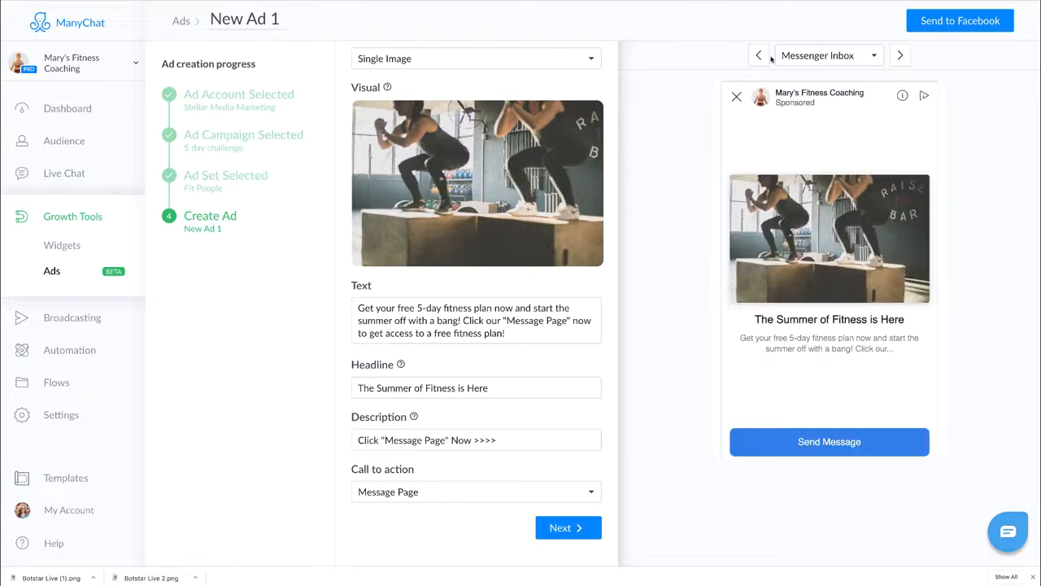
- Compose the ad's Messenger message asking people to confirm messaging to get the free fitness plan, and add a button titled Subscribe
click(569, 527)
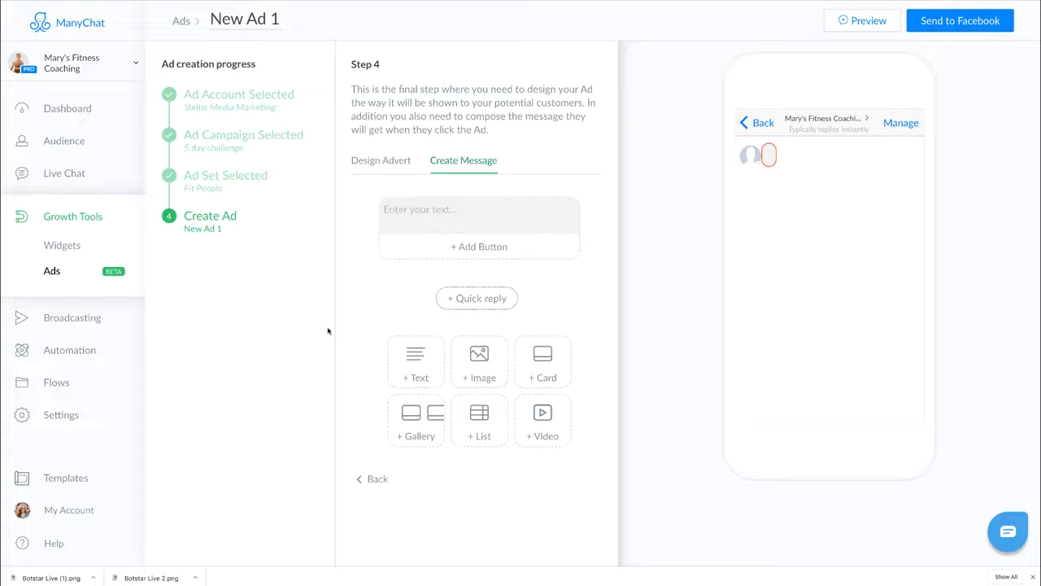
text(Hi there! I can't wait to give you my free fitness guide. Please first confirm it is okay for us to message you in order to get your free fitness plan)
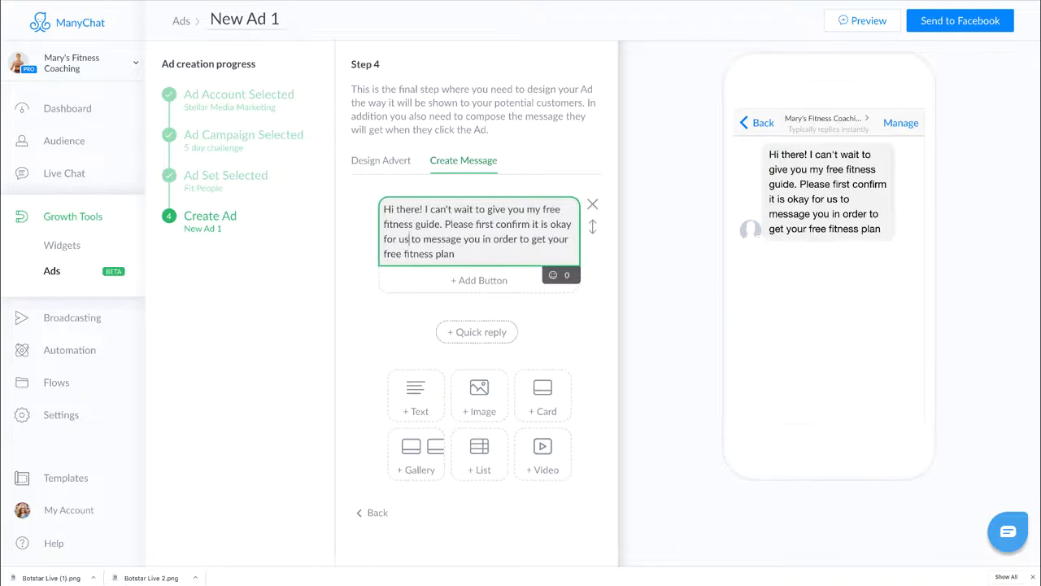
click(480, 280)
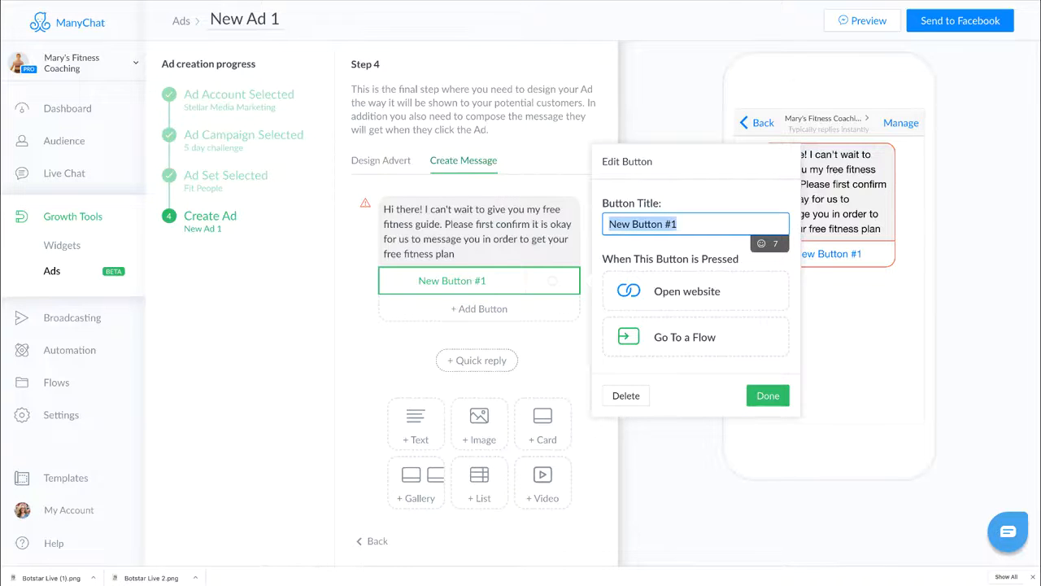
text(Subscribe)
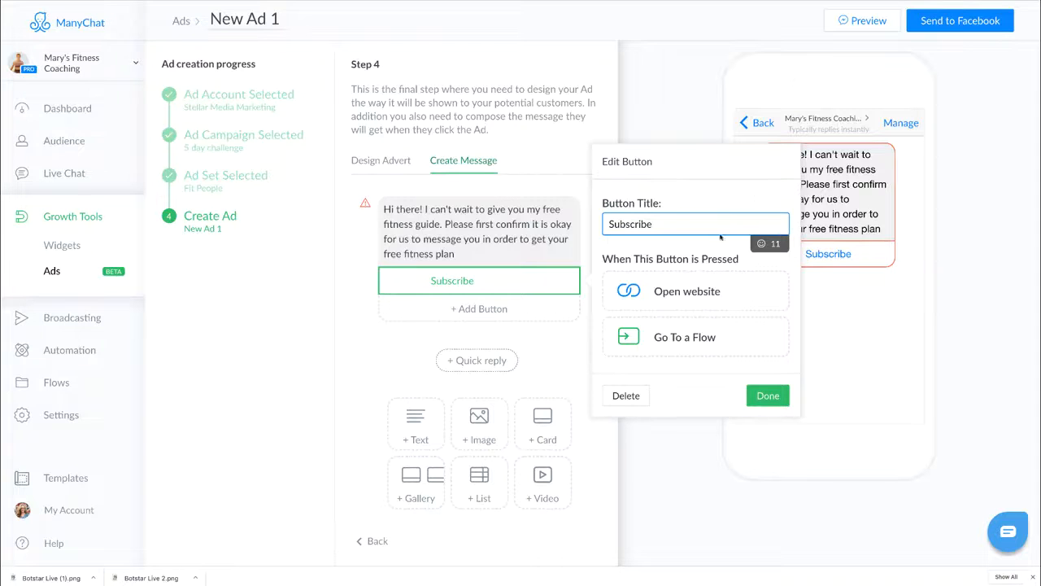
- Make the Subscribe button go to the Fitness Plan Delivery flow, found by searching for "fitness plan", and save the button
click(706, 340)
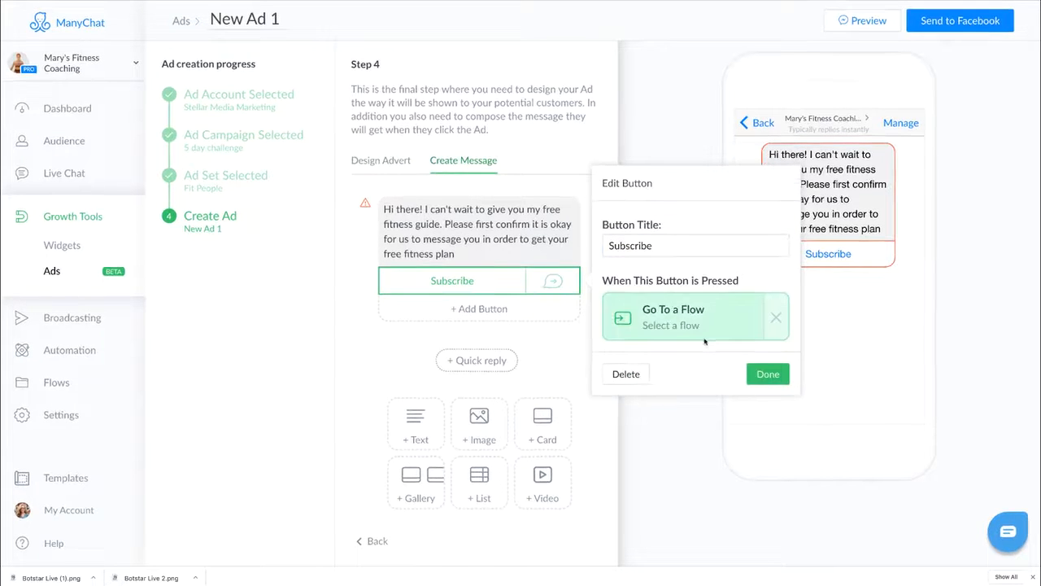
click(695, 325)
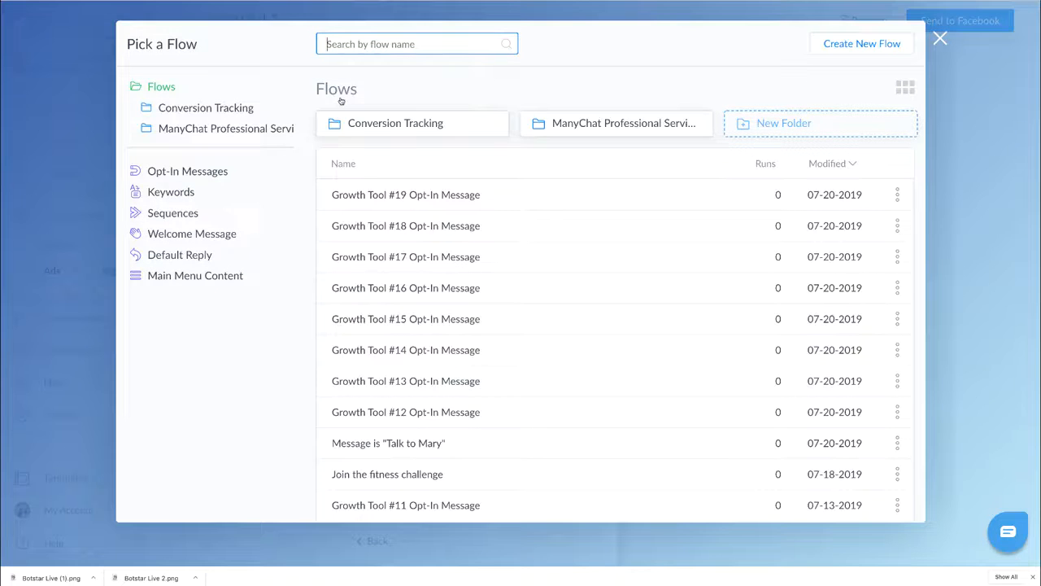
text(fitness plan)
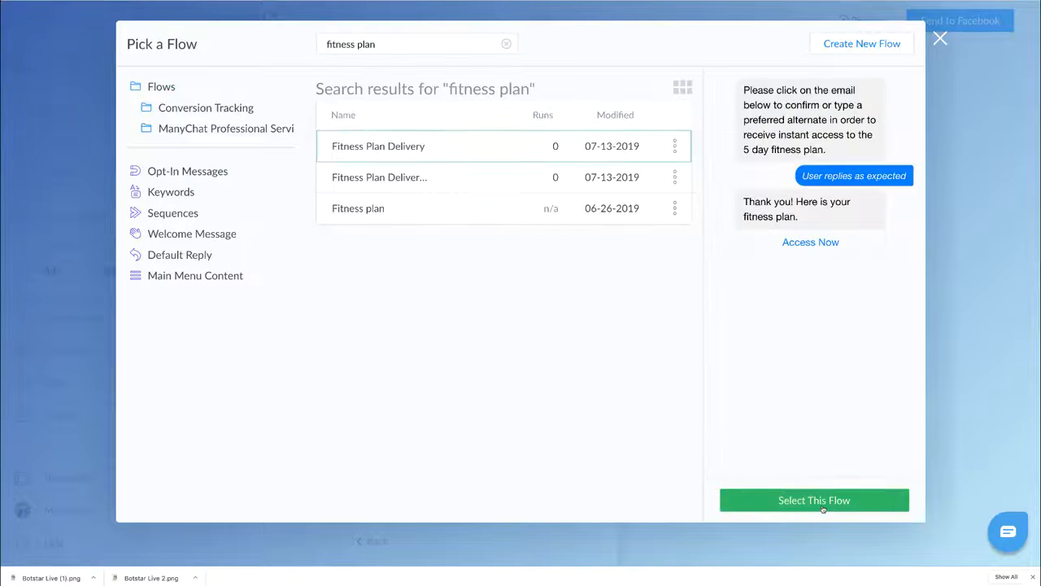
click(824, 506)
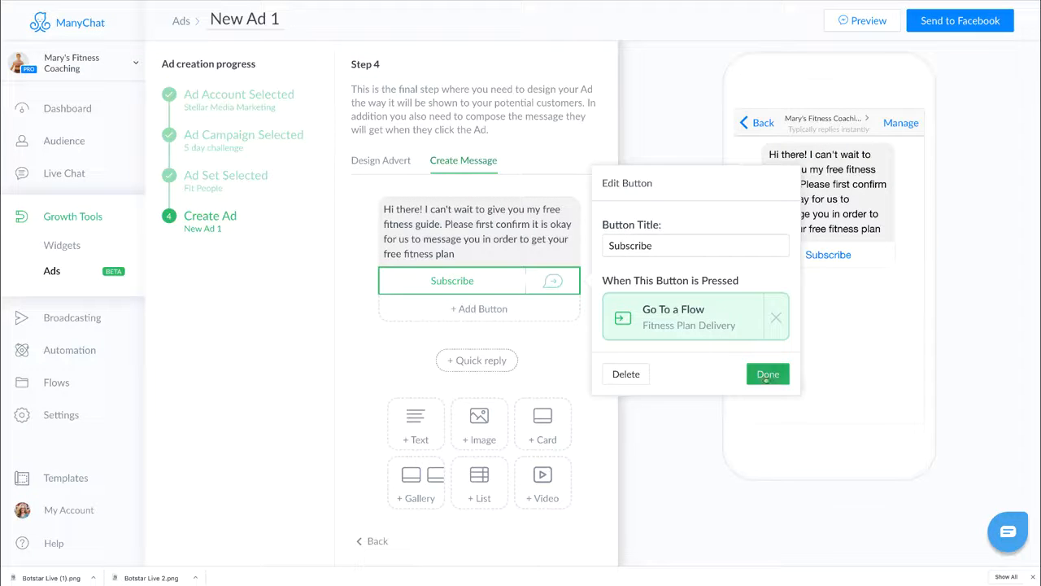
click(769, 373)
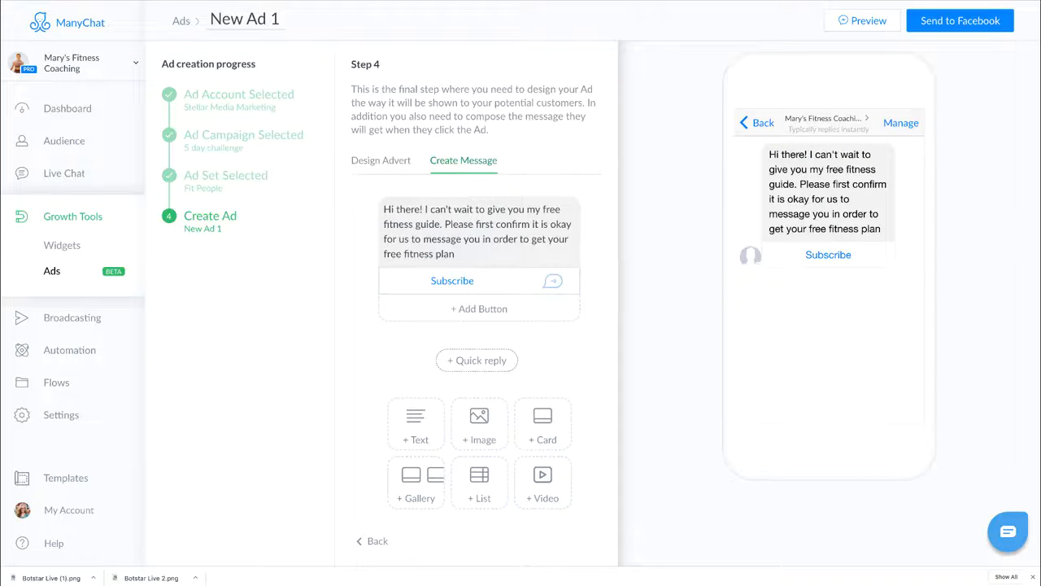
- Send the finished ad to Facebook and open the ad list
click(984, 22)
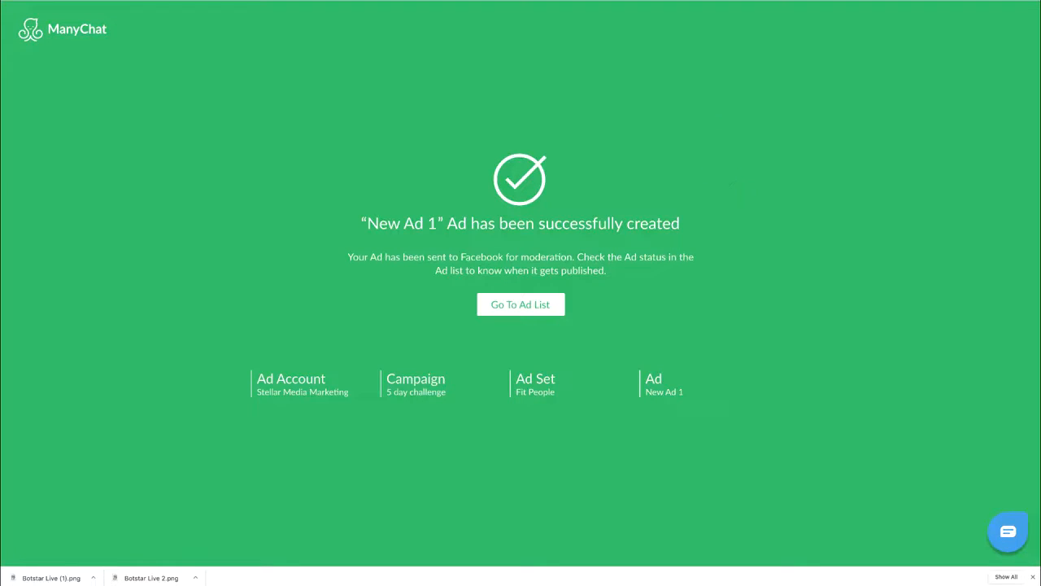
click(531, 312)
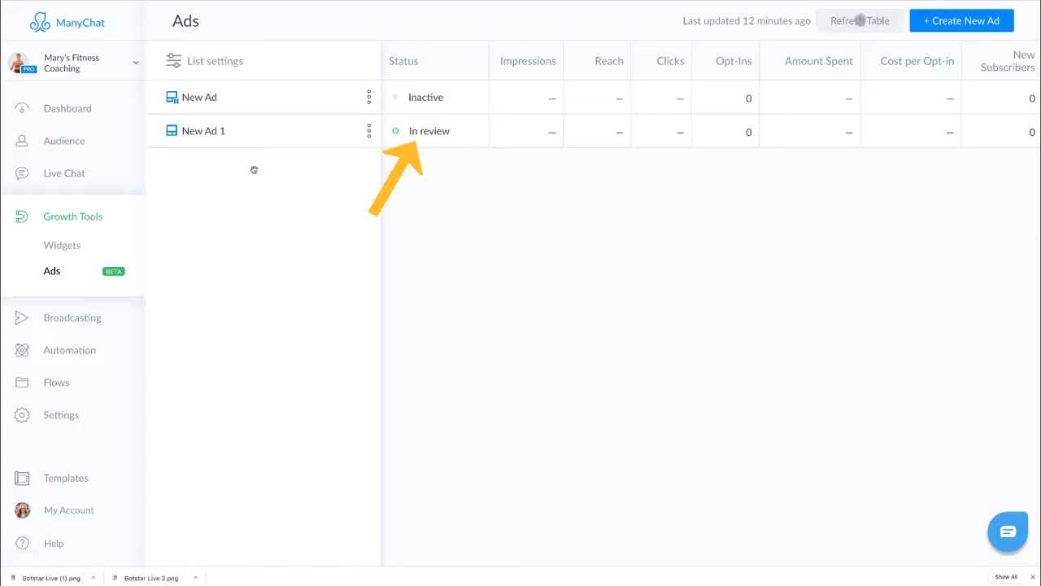